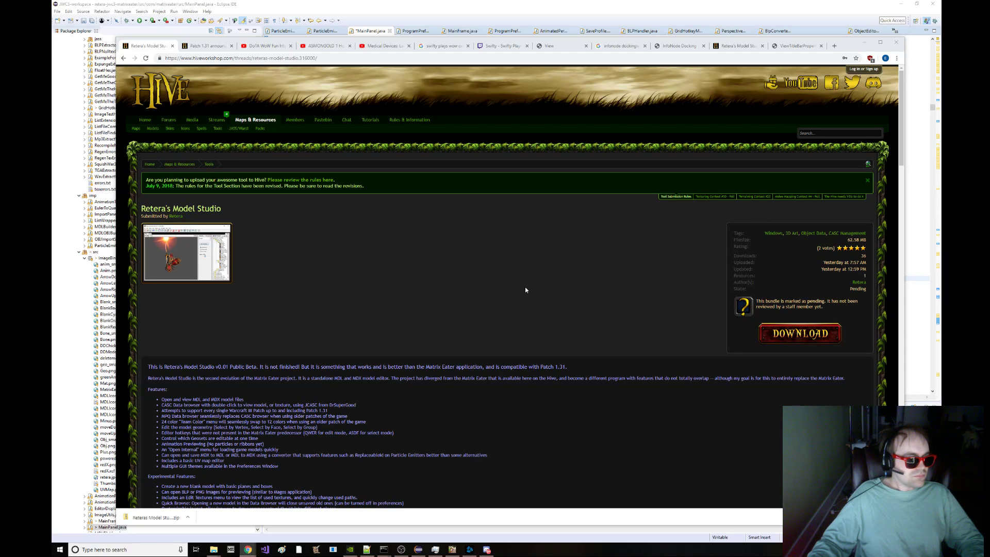
# - Read the latest forum post, then start and cancel a Retera's Model Studio bundle download
pyautogui.press('End')
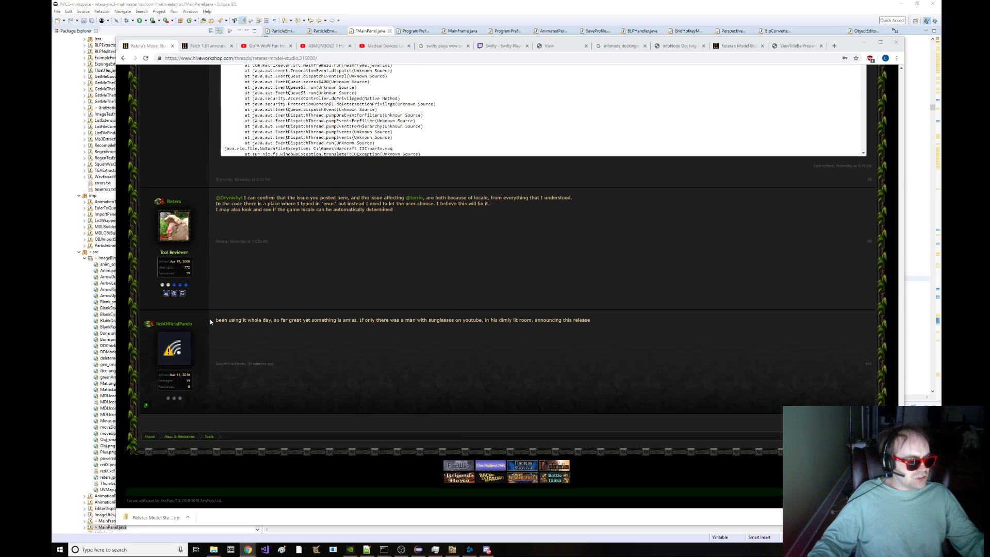
pyautogui.moveTo(210, 322); pyautogui.dragTo(266, 320)
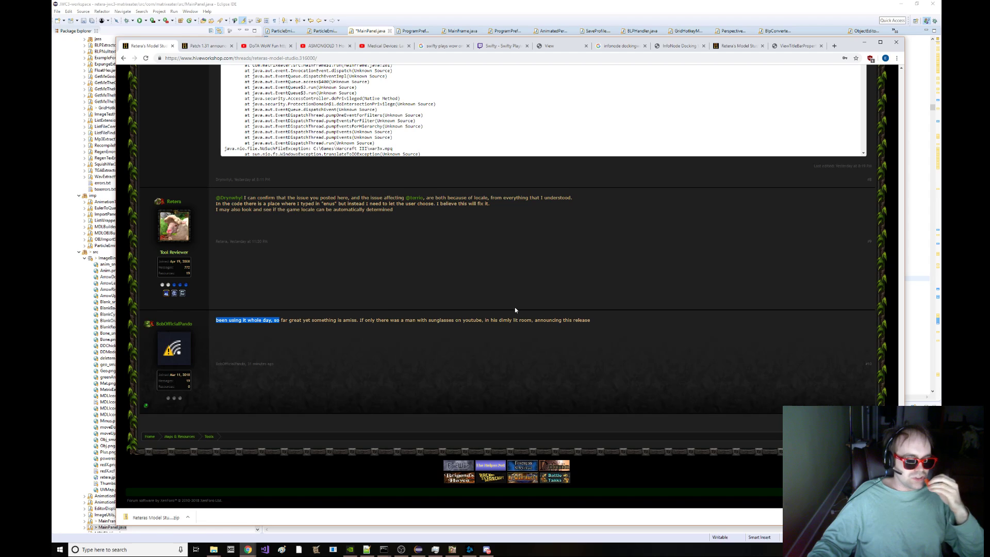
pyautogui.click(452, 550)
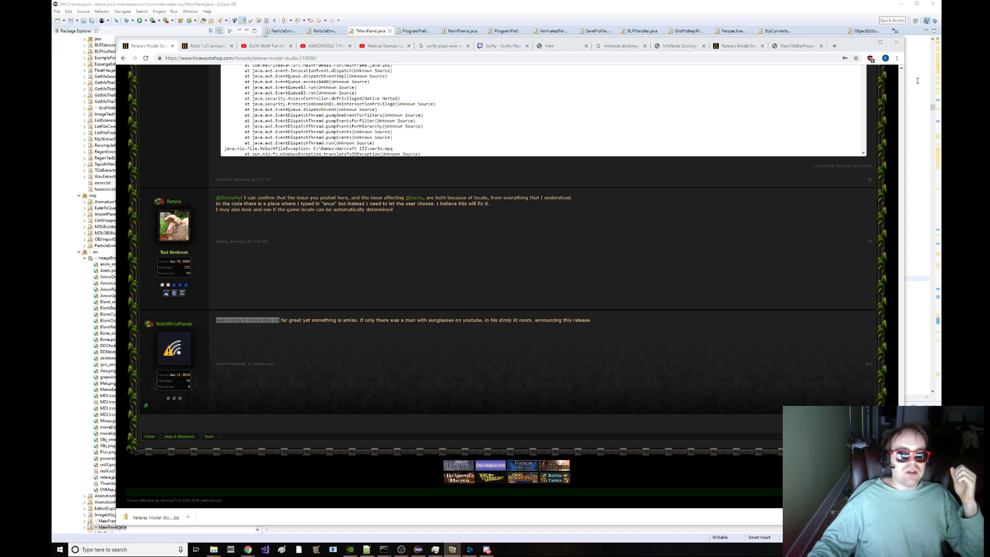
pyautogui.scroll(15, 493, 237)
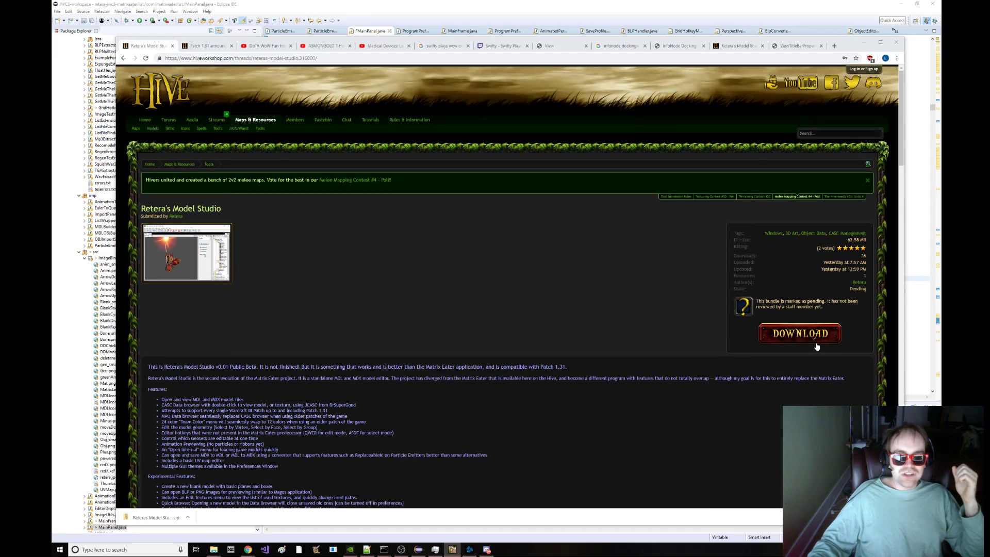
pyautogui.click(813, 341)
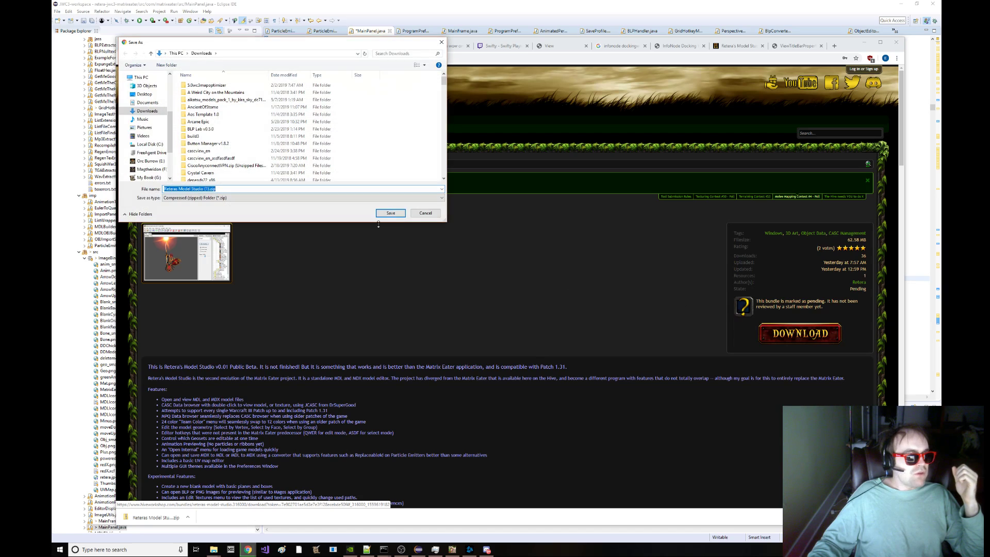
pyautogui.click(425, 213)
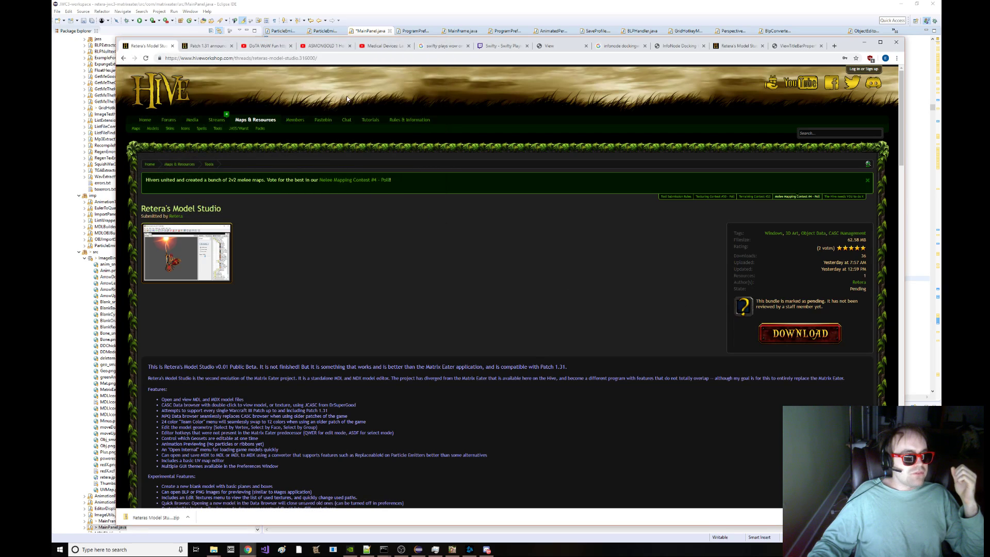
# - Search the web for 'reteras model studio' and scan the results
pyautogui.click(352, 58)
pyautogui.write('reteras')
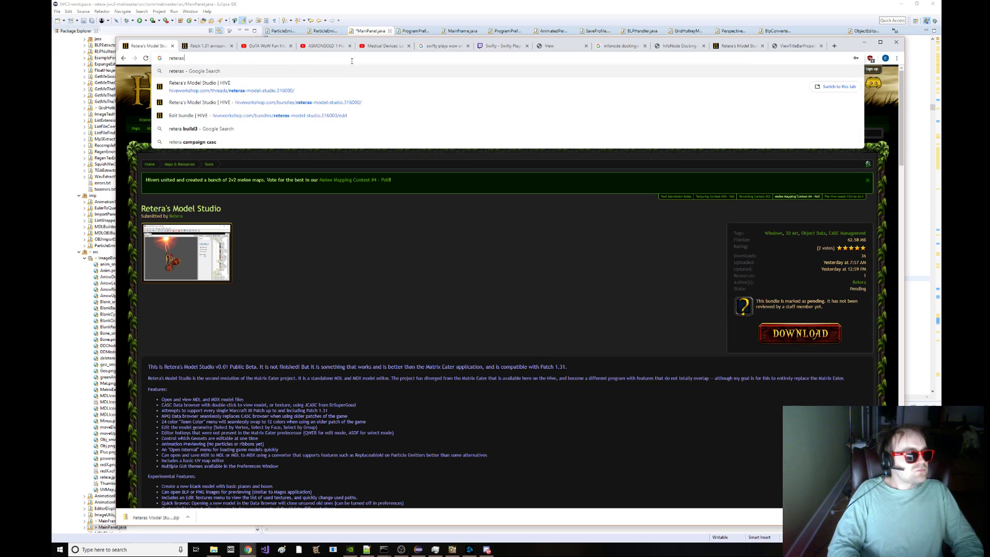
pyautogui.write(' model studio')
pyautogui.press('Return')
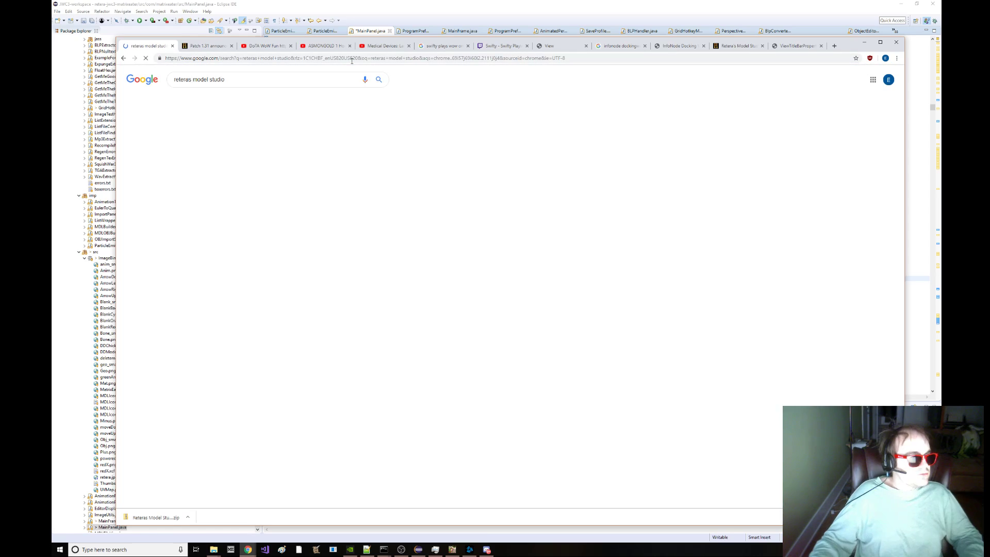
pyautogui.scroll(-2, 377, 144)
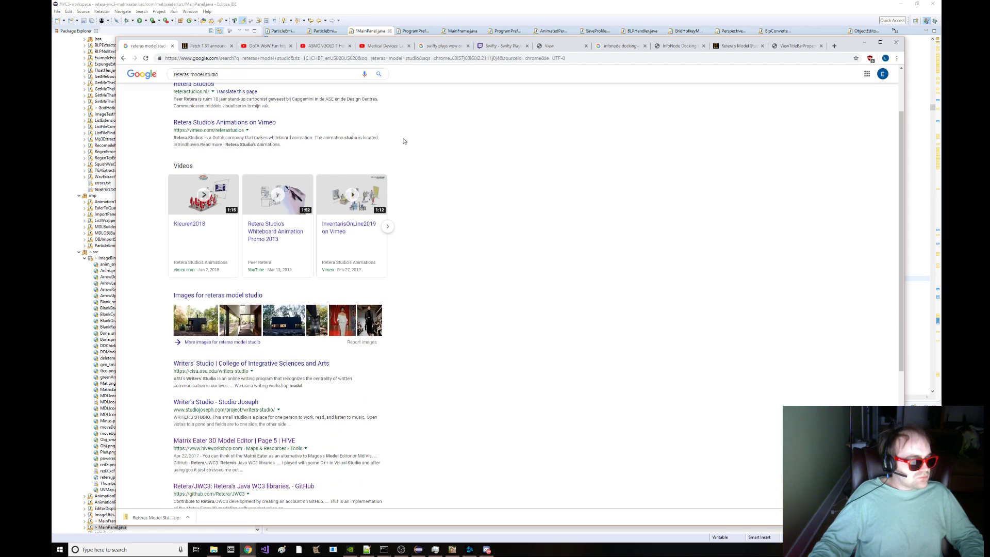
pyautogui.scroll(2, 418, 155)
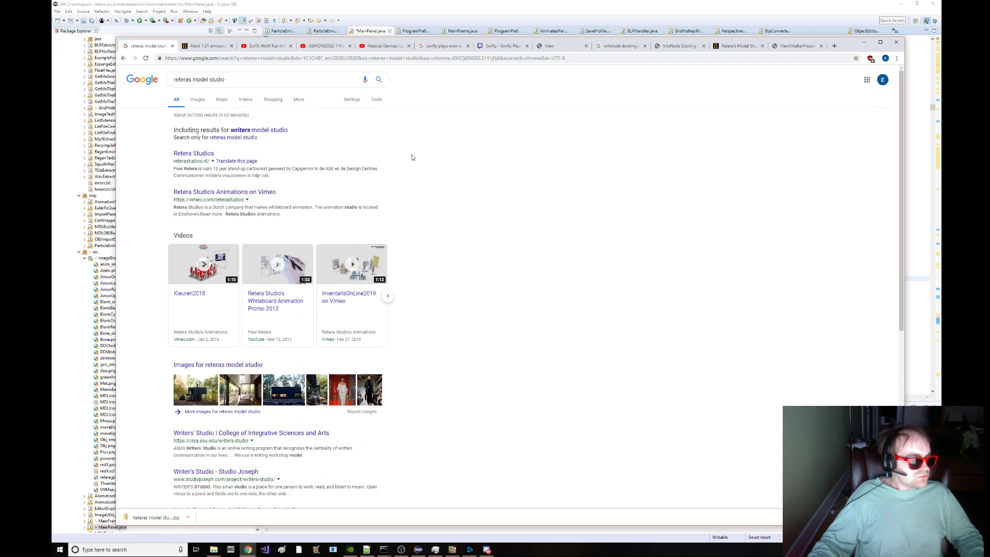
pyautogui.scroll(-4, 412, 158)
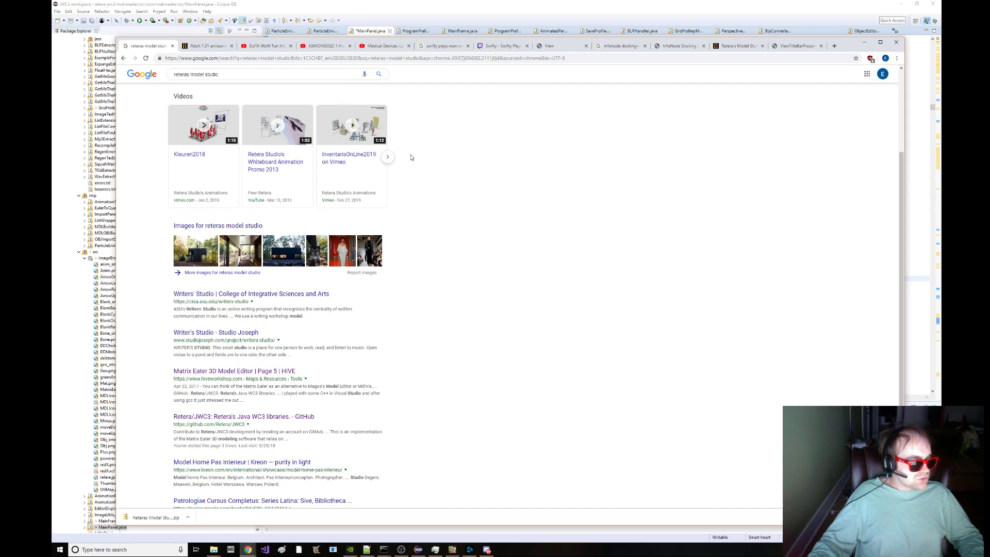
pyautogui.scroll(4, 412, 157)
# - Refine the Google query by adding 'hiveworkshop'
pyautogui.click(272, 78)
pyautogui.write('h')
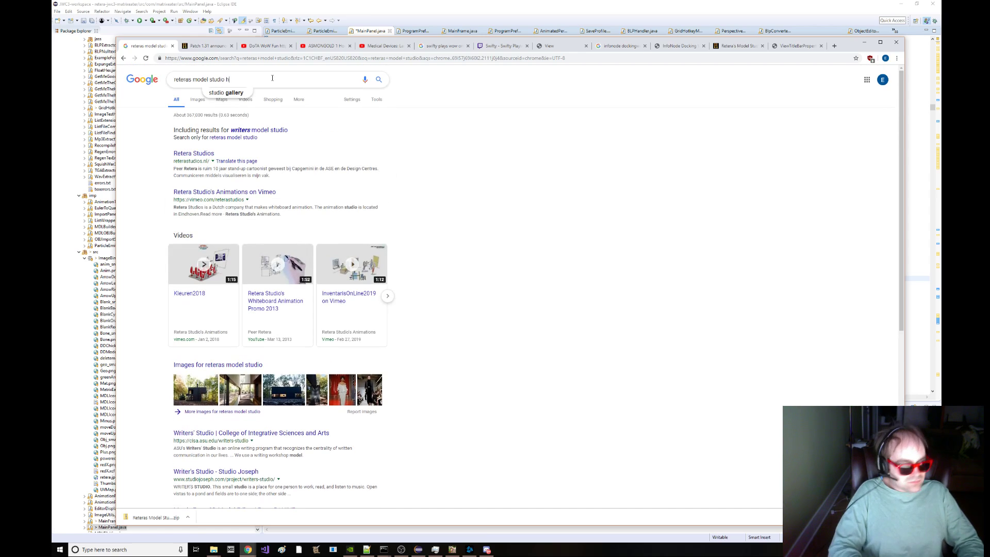
pyautogui.write('iveworkshop')
pyautogui.press('Return')
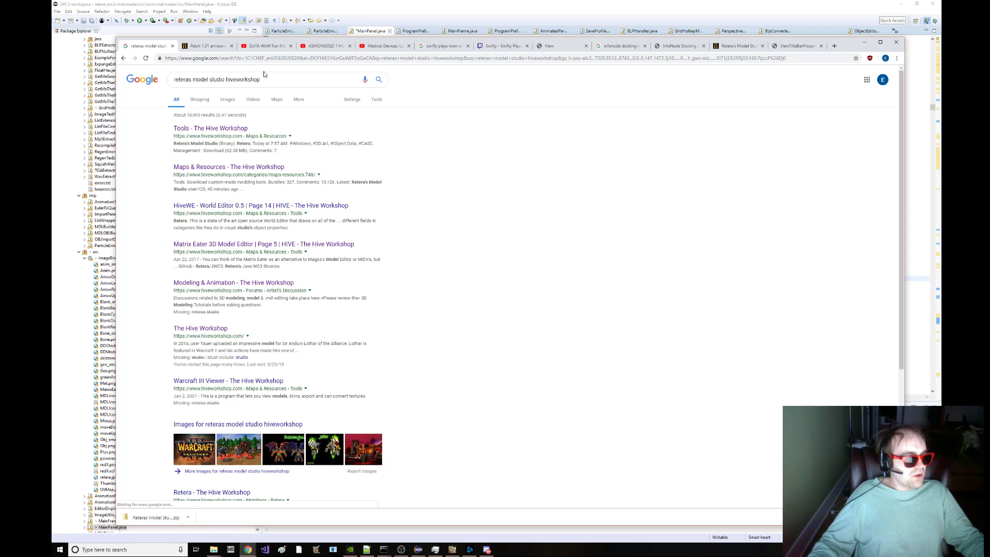
# - Find Retera's Model Studio via the Tools page search 'reteras' and save its zip to Downloads
pyautogui.click(213, 129)
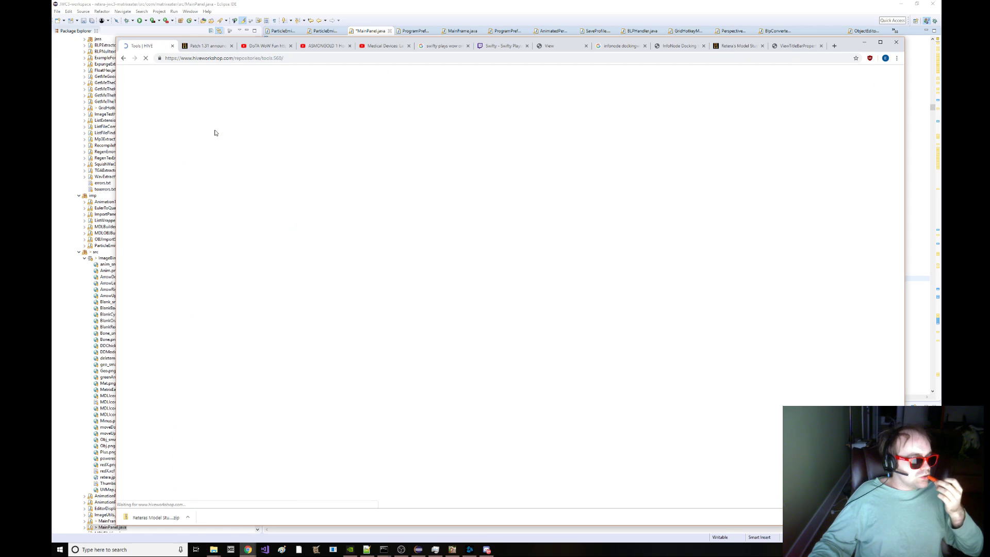
pyautogui.click(830, 133)
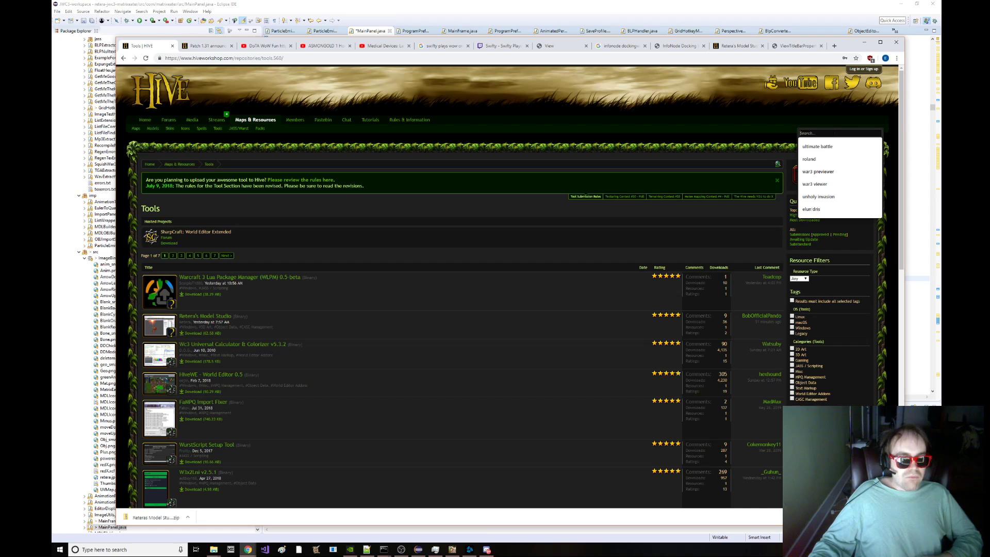
pyautogui.write('reteras mo')
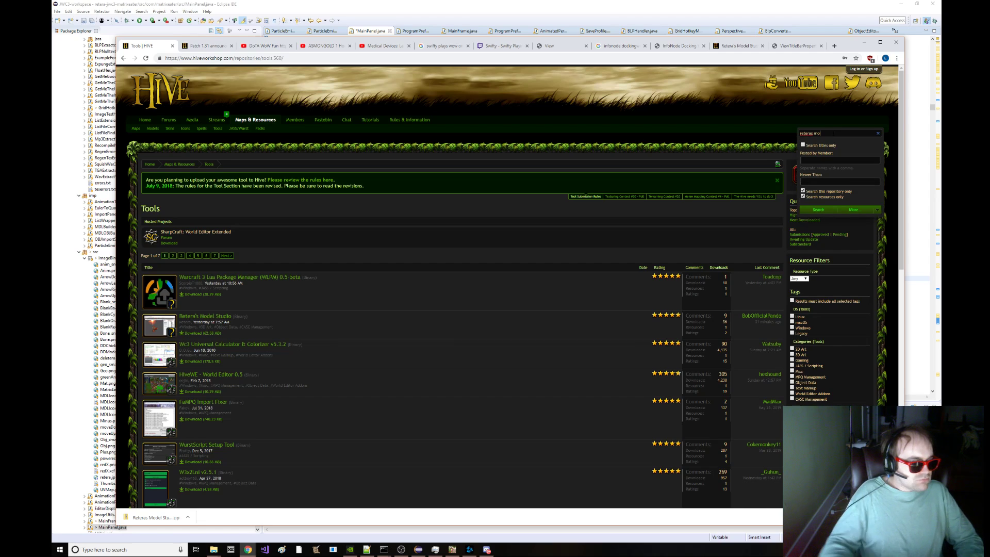
pyautogui.click(201, 316)
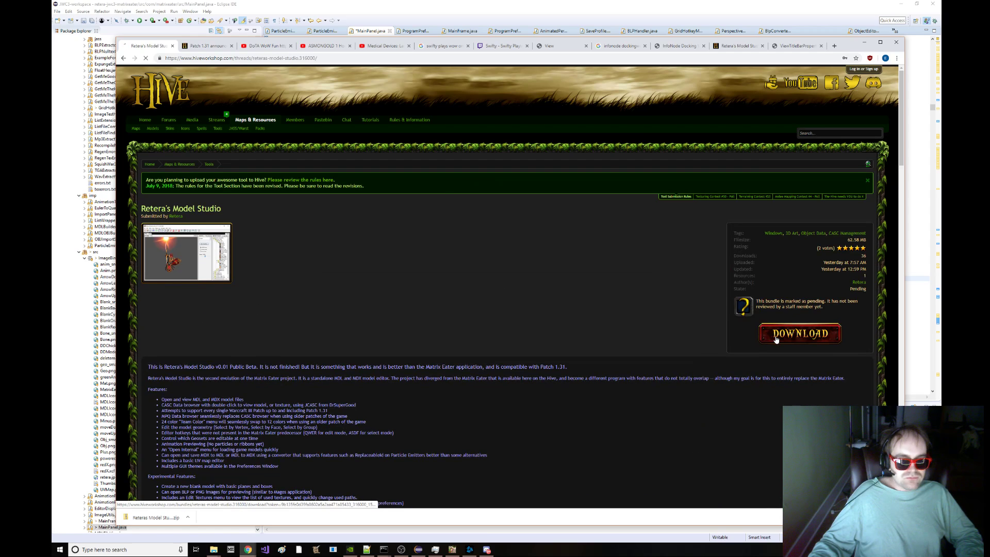
pyautogui.click(776, 339)
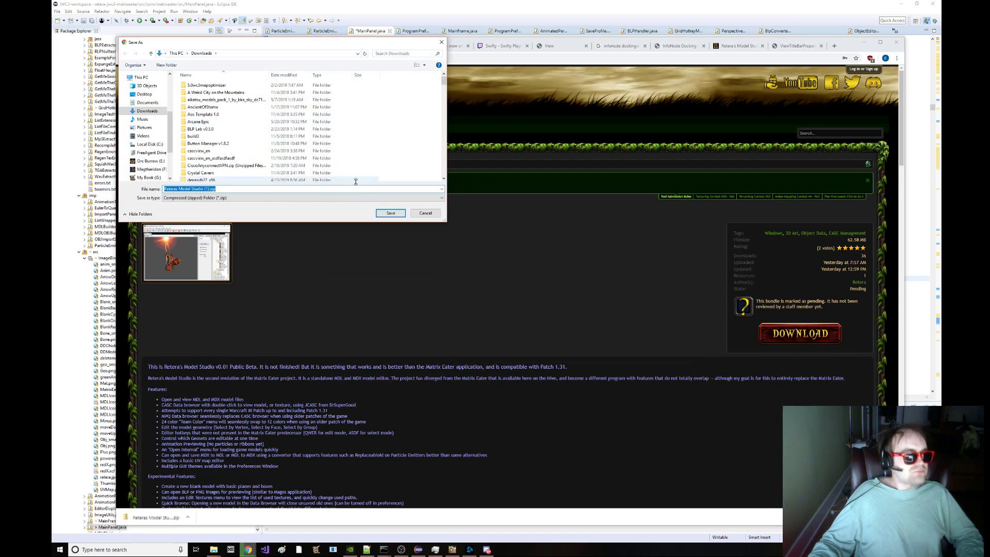
pyautogui.click(386, 211)
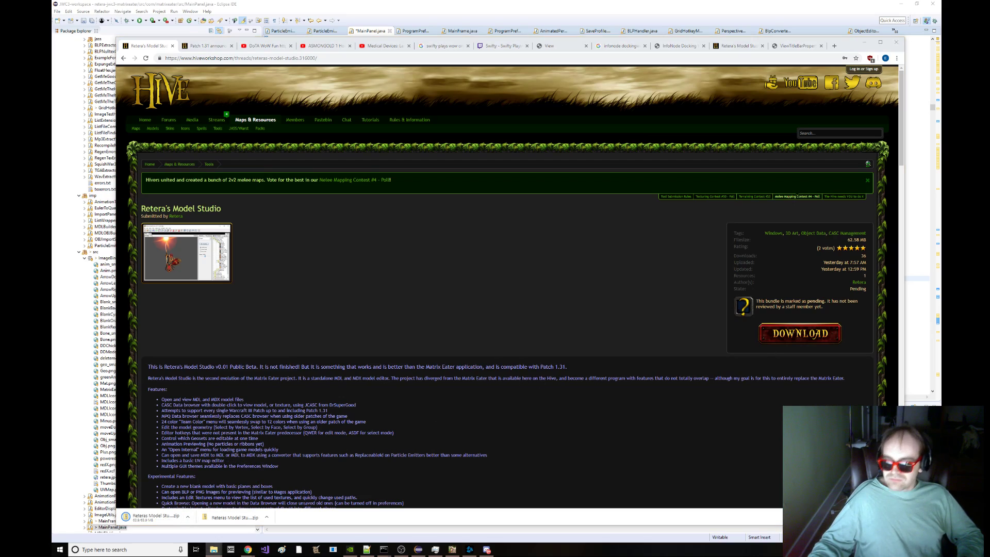
# - Extract the downloaded zip with 7-Zip into its own folder and open it
pyautogui.scroll(-3, 568, 322)
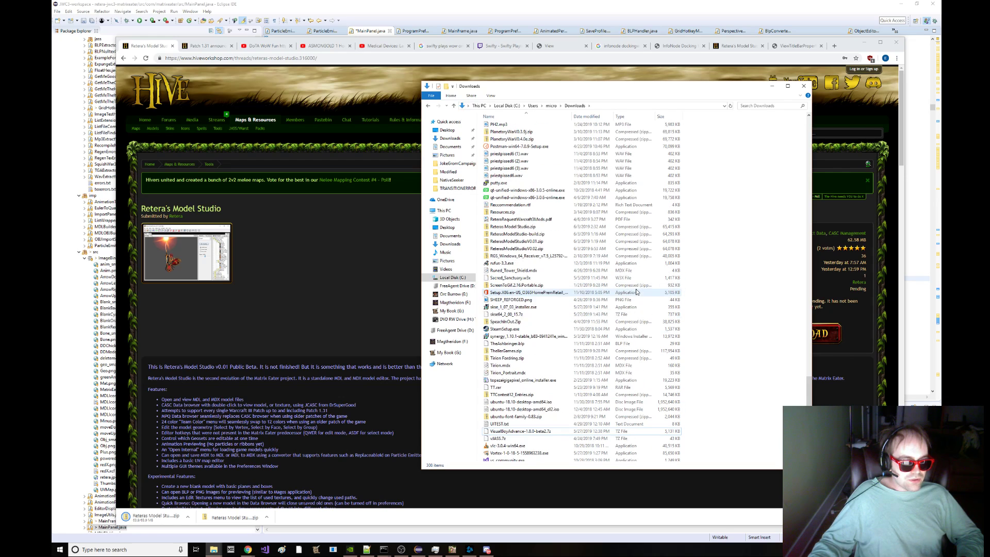
pyautogui.scroll(2, 536, 289)
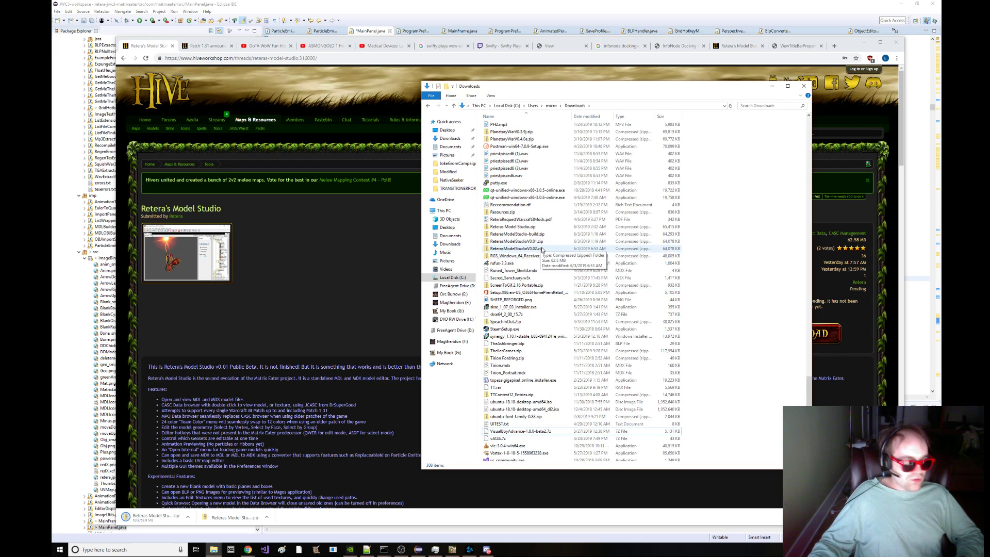
pyautogui.click(546, 227)
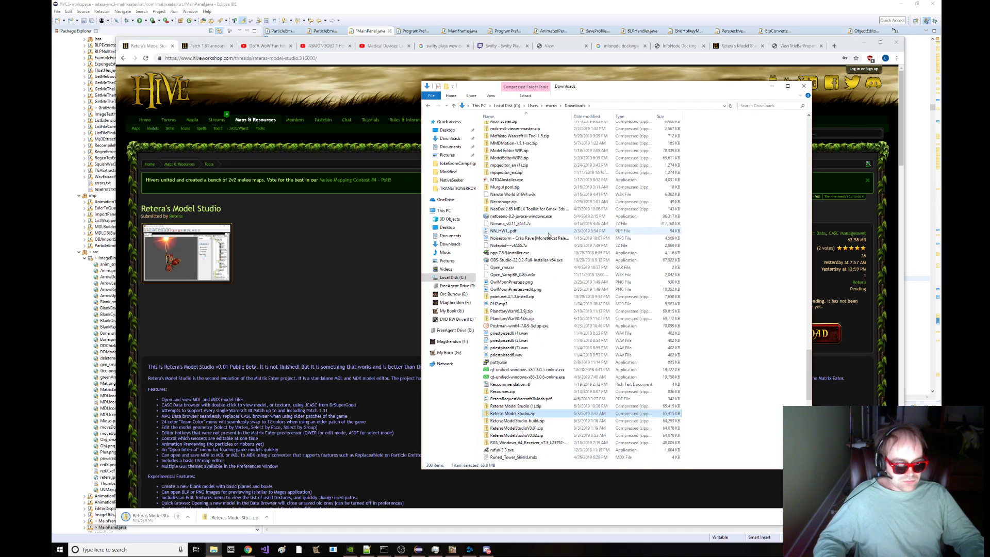
pyautogui.rightClick(541, 409)
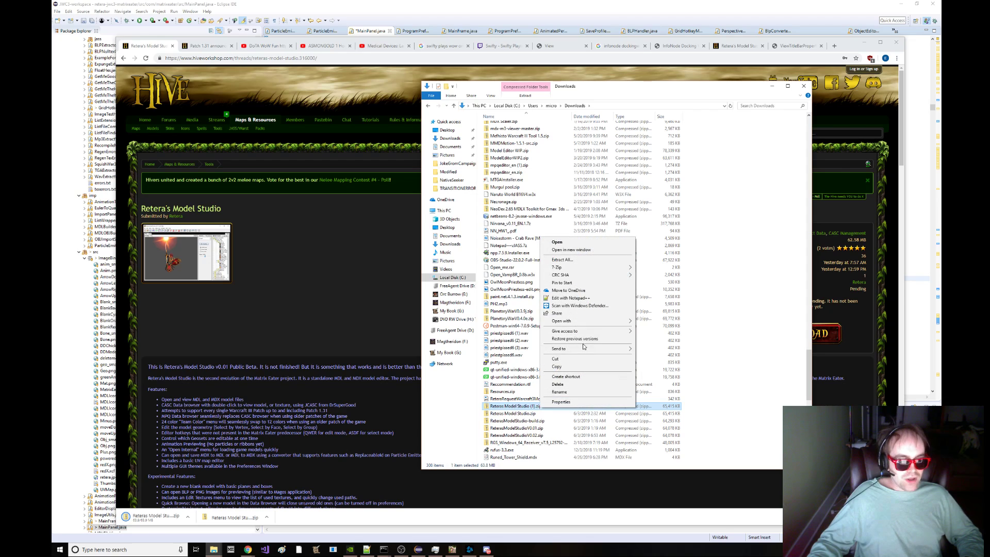
pyautogui.moveTo(618, 271)
pyautogui.click(675, 298)
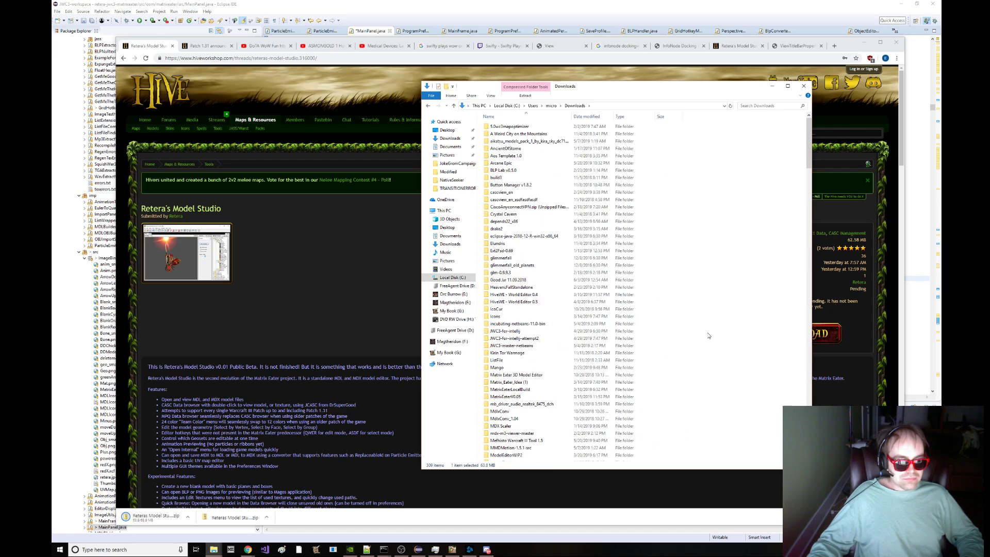
pyautogui.scroll(-8, 594, 356)
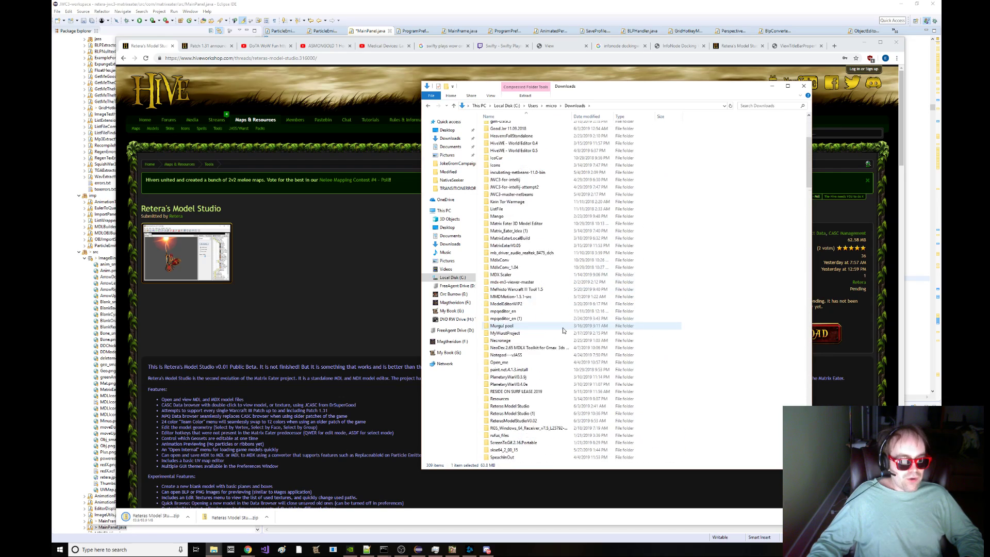
pyautogui.doubleClick(546, 391)
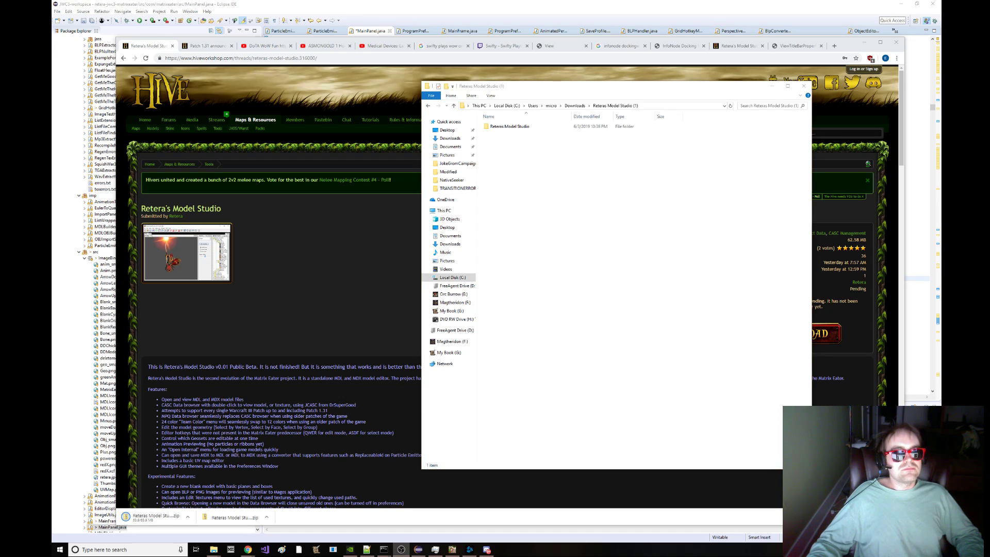
# - Open the ReterasModelStudioV0.02 folder and launch ObjectEditor.exe
pyautogui.click(518, 135)
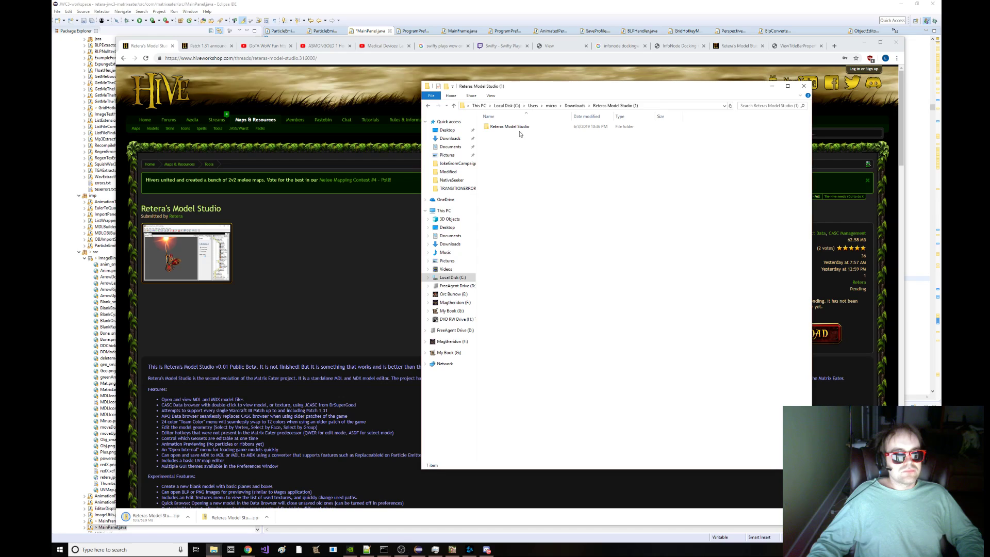
pyautogui.doubleClick(520, 127)
pyautogui.doubleClick(516, 127)
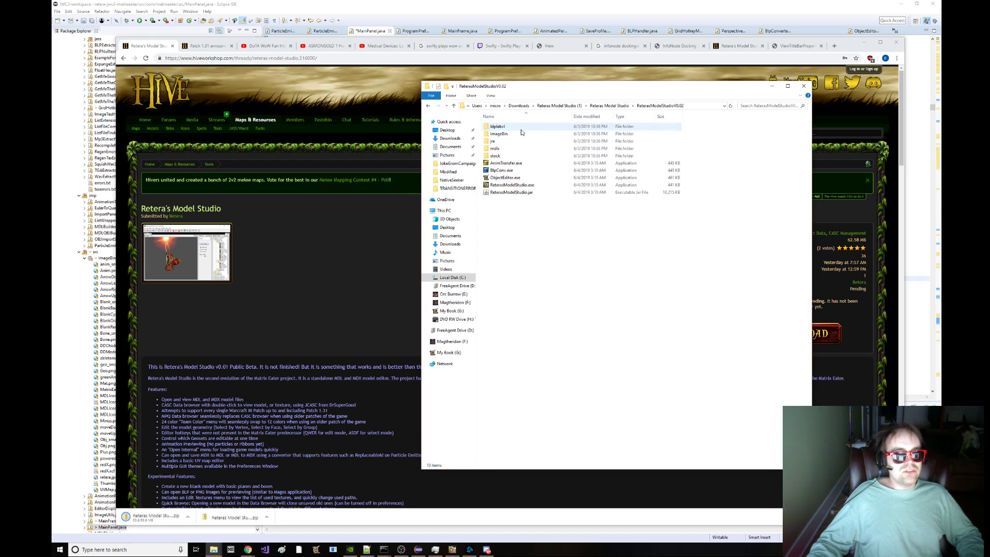
pyautogui.doubleClick(536, 178)
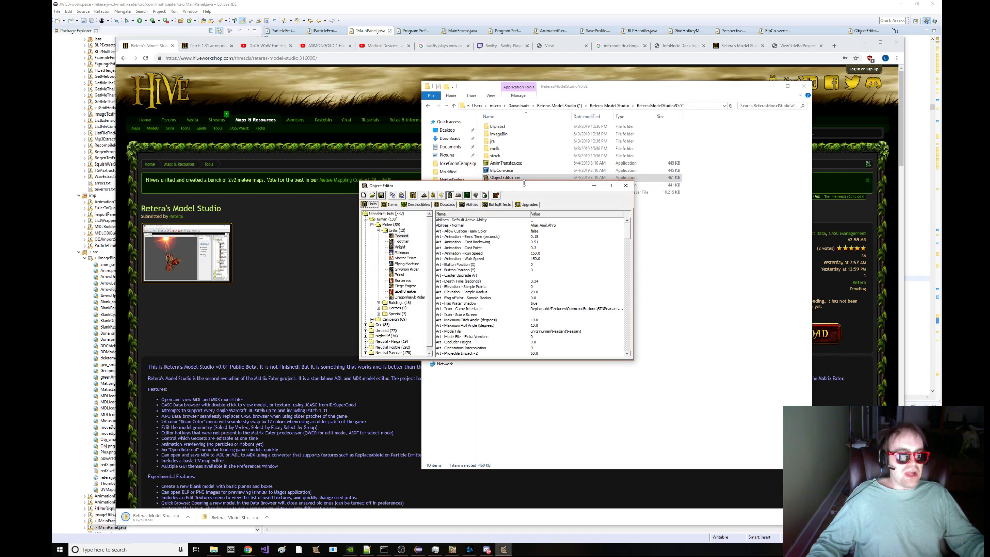
# - Launch a second Object Editor and import GEORGE.w3u from the Warcraft III Maps folder
pyautogui.doubleClick(529, 178)
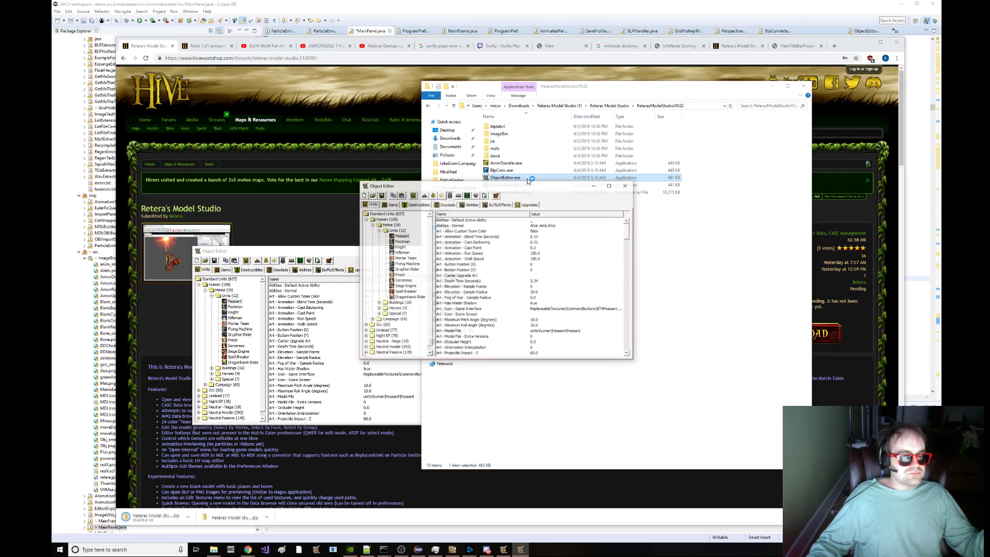
pyautogui.click(529, 156)
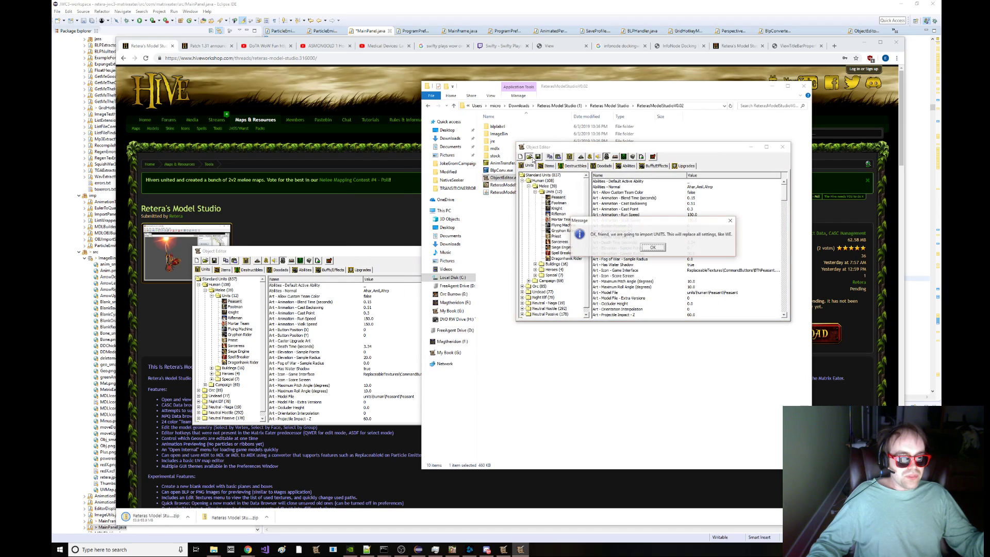
pyautogui.press('Return')
pyautogui.hscroll(3, 617, 231)
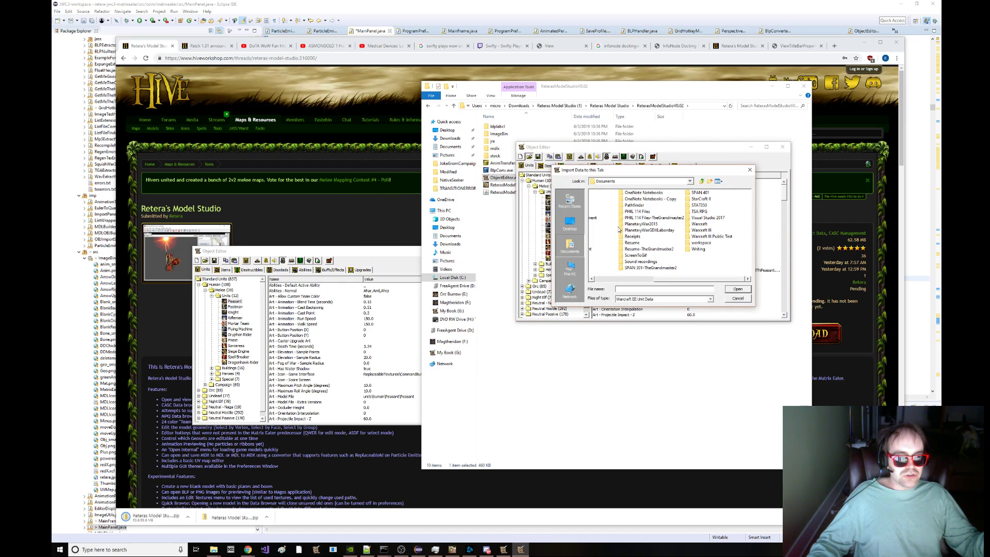
pyautogui.doubleClick(697, 230)
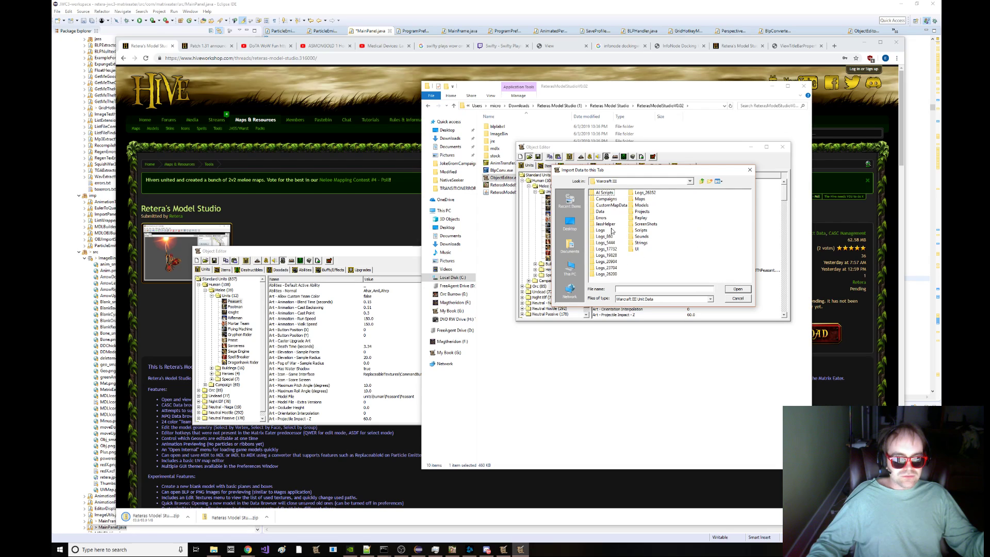
pyautogui.doubleClick(641, 199)
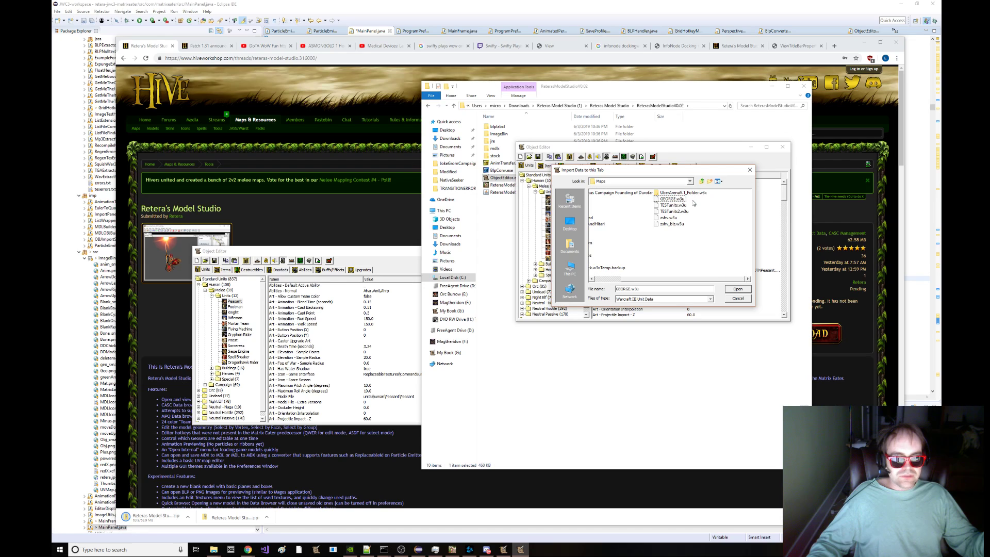
pyautogui.doubleClick(705, 199)
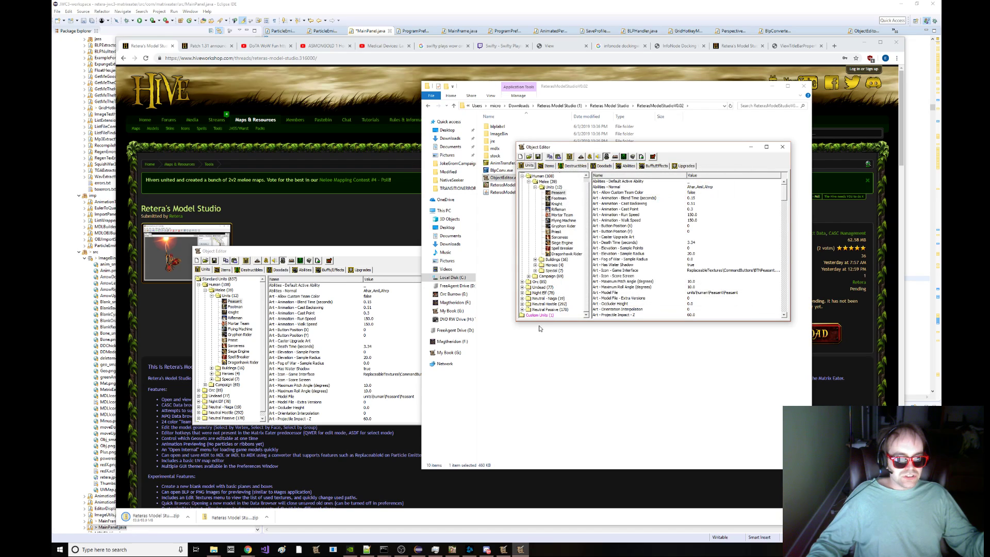
# - Copy the custom hero, Siege Engine and Gryphon Rider into the other Object Editor
pyautogui.doubleClick(539, 315)
pyautogui.click(558, 315)
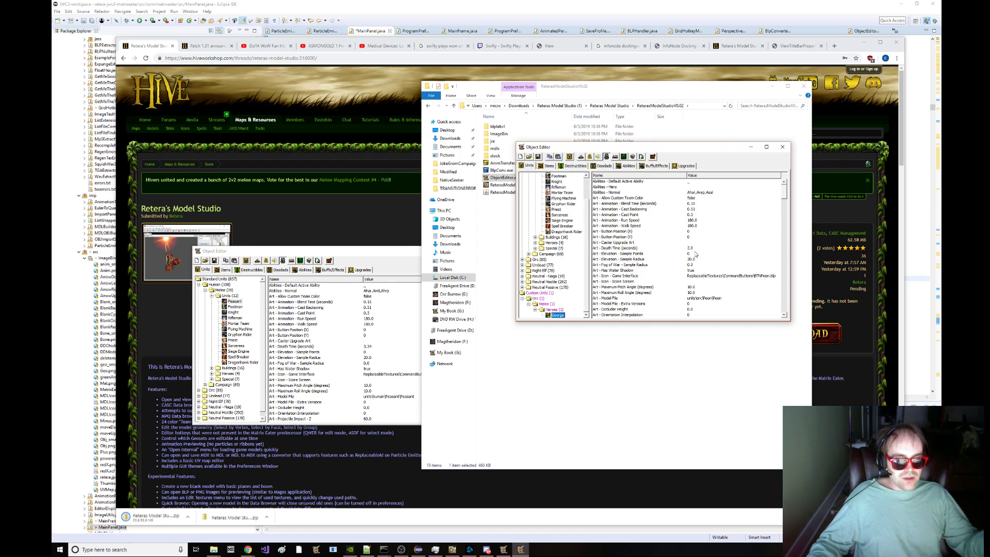
pyautogui.scroll(-15, 695, 254)
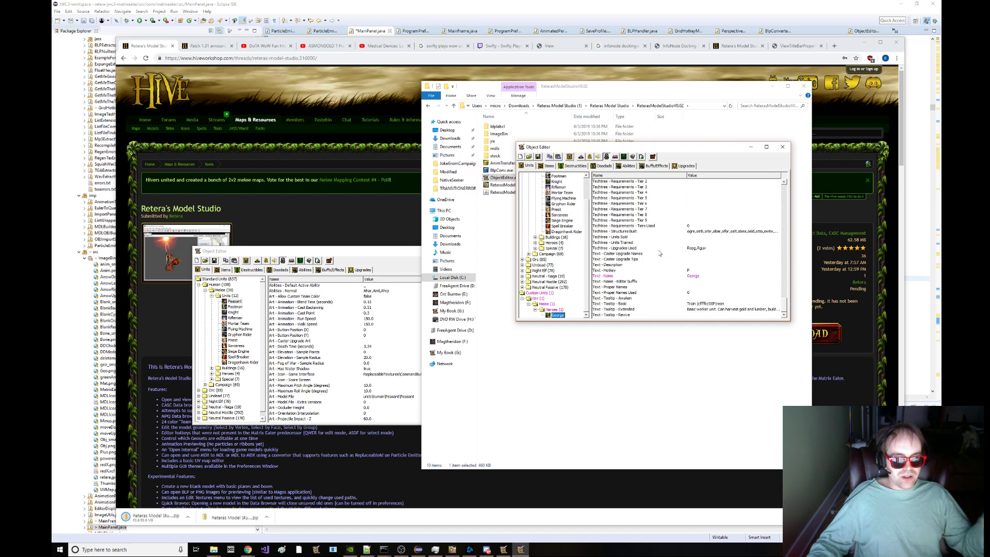
pyautogui.keyDown('ctrl'); pyautogui.click(563, 221); pyautogui.keyUp('ctrl')
pyautogui.keyDown('ctrl'); pyautogui.click(558, 204); pyautogui.keyUp('ctrl')
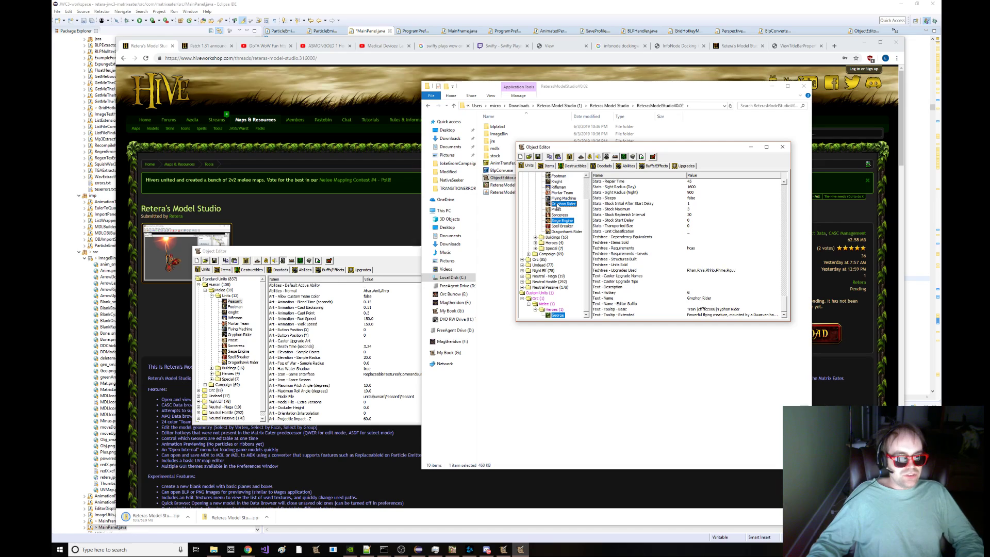
pyautogui.click(364, 353)
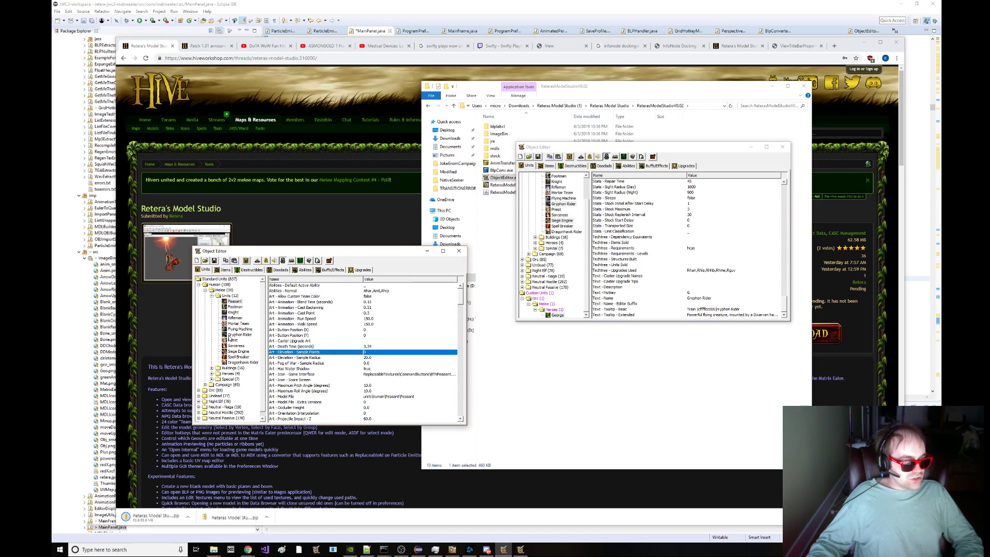
pyautogui.hotkey('ctrl', 'v')
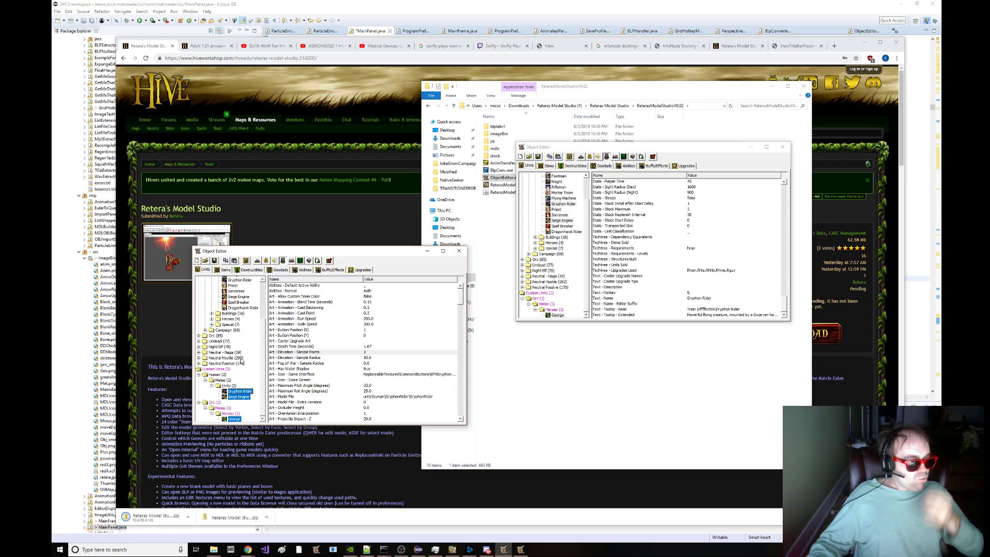
# - Set the custom hero's Stats - Race to Fel Orc and view the new group
pyautogui.scroll(-10, 396, 354)
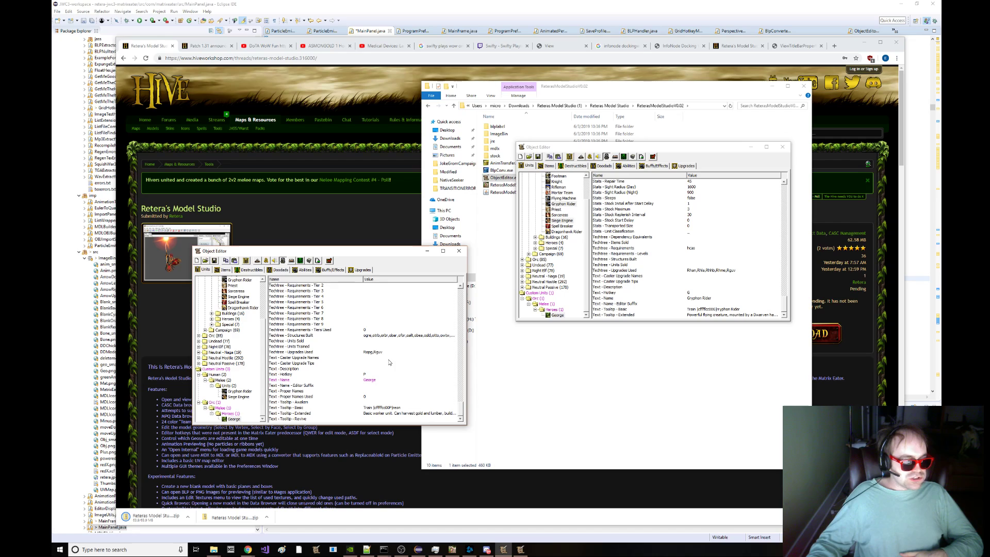
pyautogui.scroll(10, 382, 358)
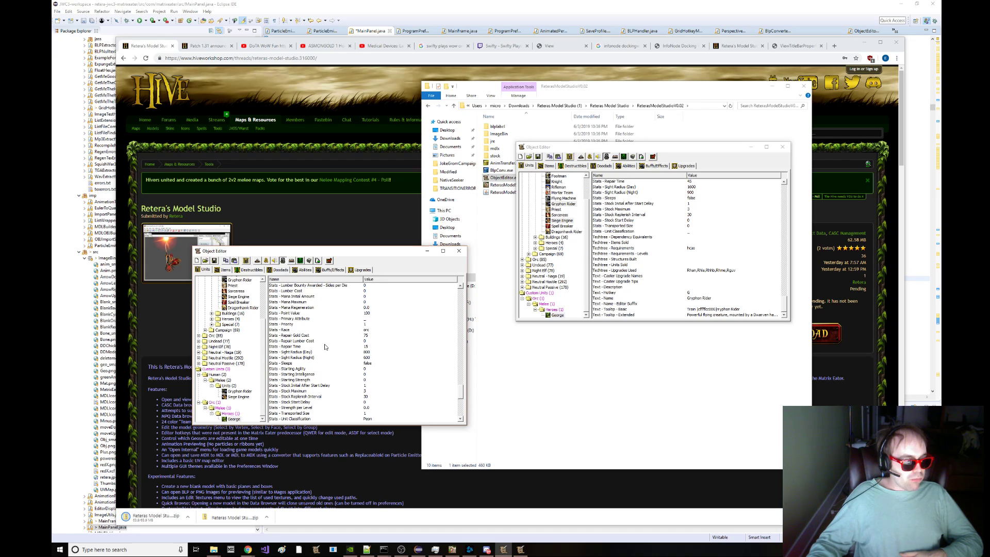
pyautogui.doubleClick(308, 331)
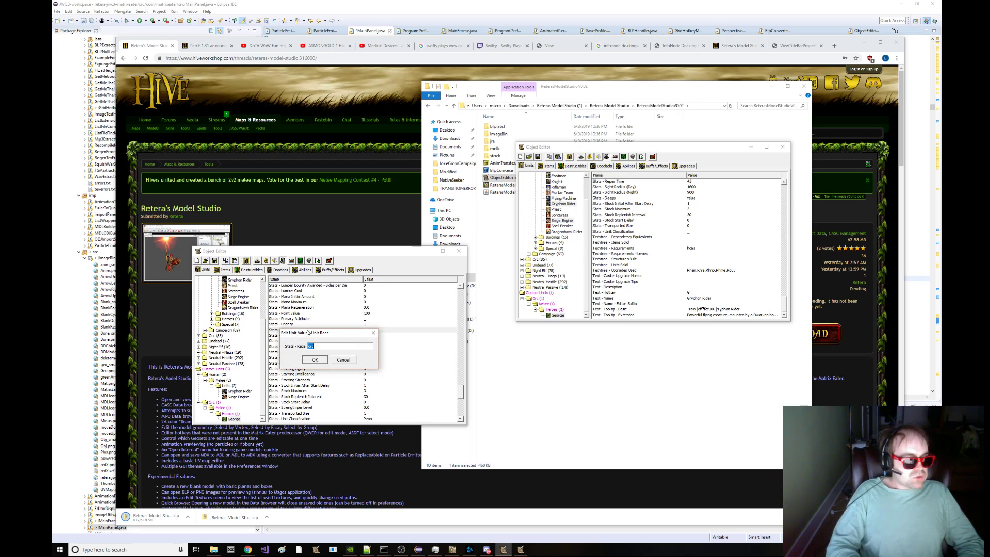
pyautogui.write('Fel O')
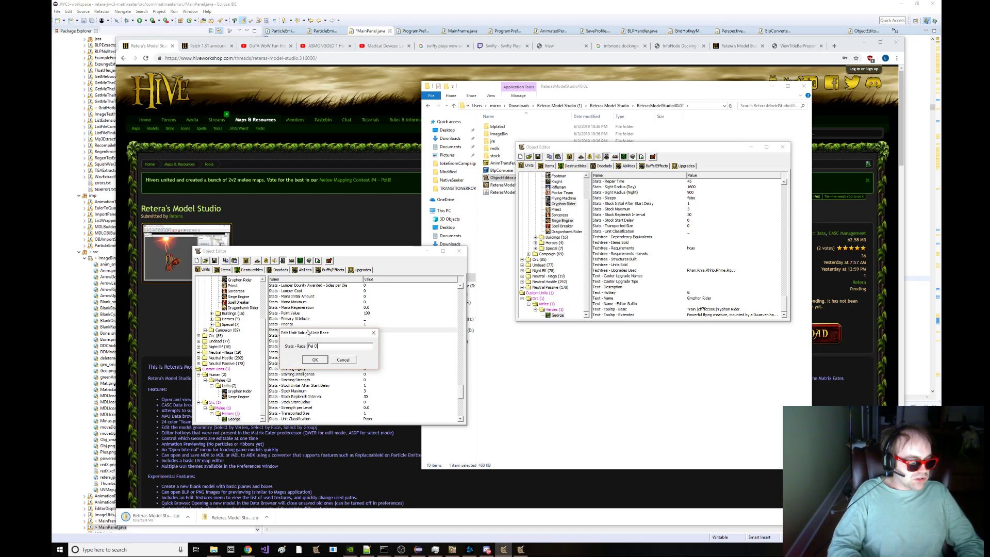
pyautogui.write('rc')
pyautogui.press('Return')
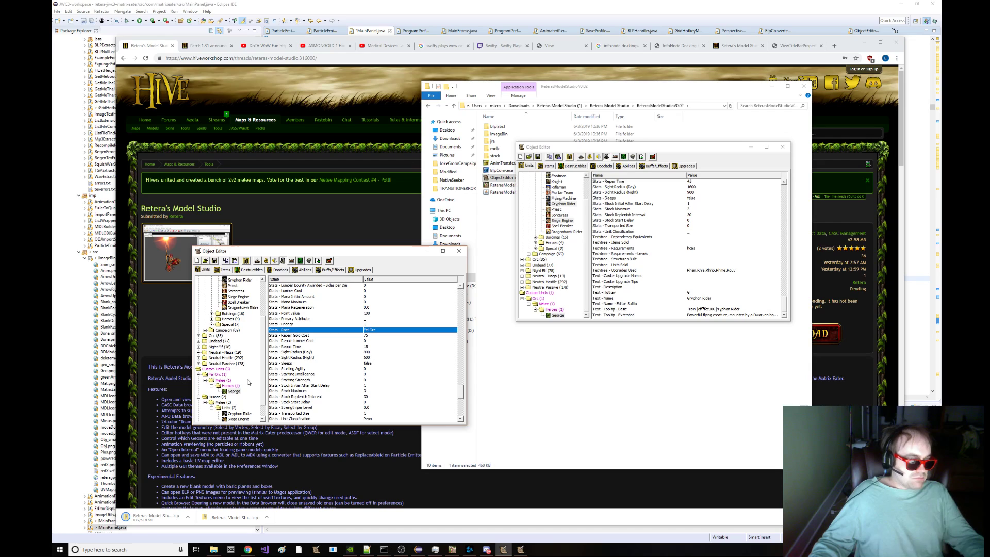
pyautogui.click(218, 375)
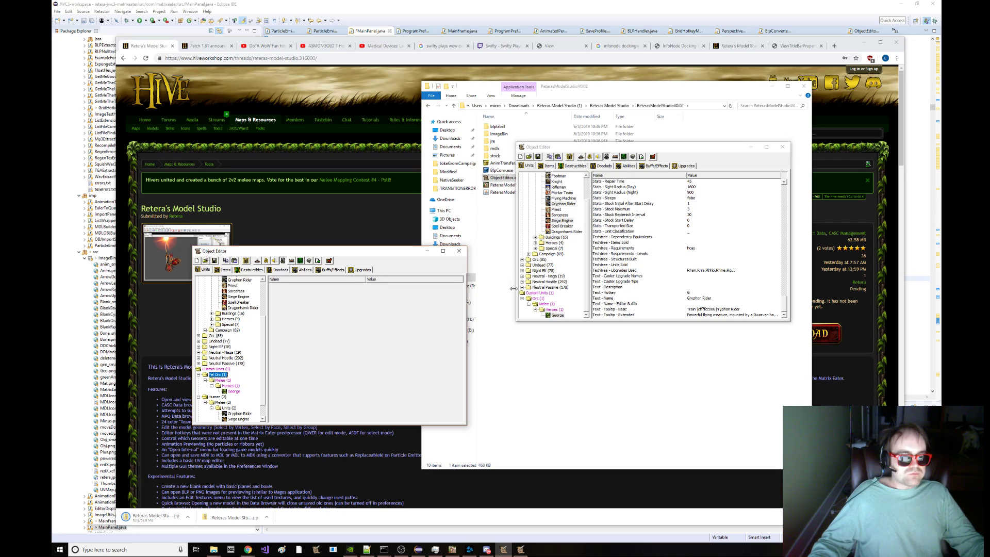
# - Paste Human abilities Dispel Magic through Flare into the other editor, then select ReterasModelStudio.exe
pyautogui.click(626, 165)
pyautogui.click(553, 236)
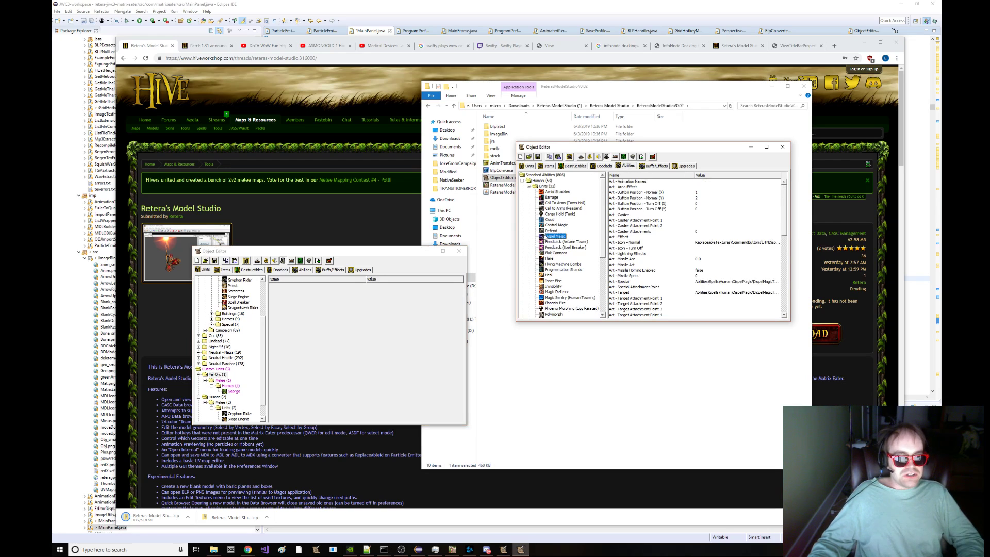
pyautogui.keyDown('shift'); pyautogui.click(549, 258); pyautogui.keyUp('shift')
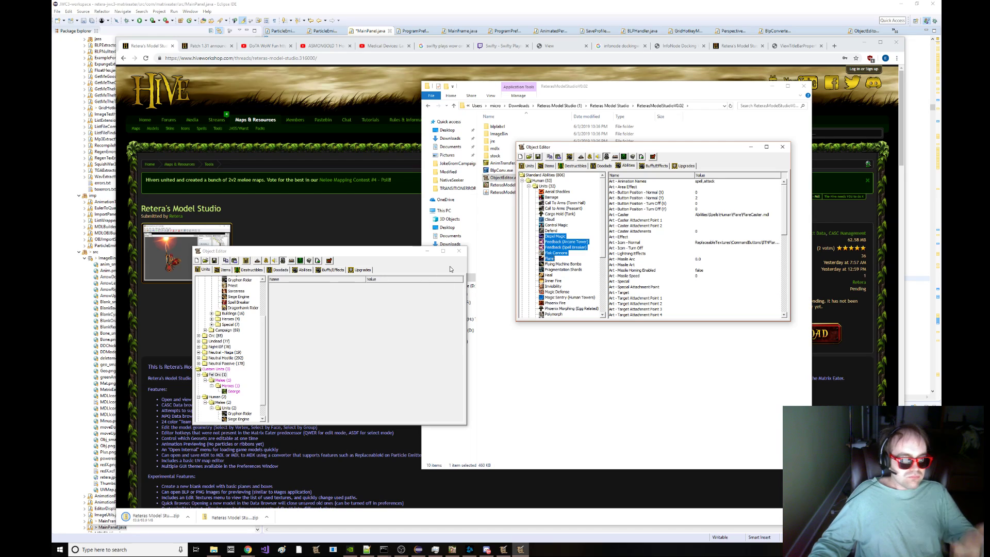
pyautogui.click(302, 270)
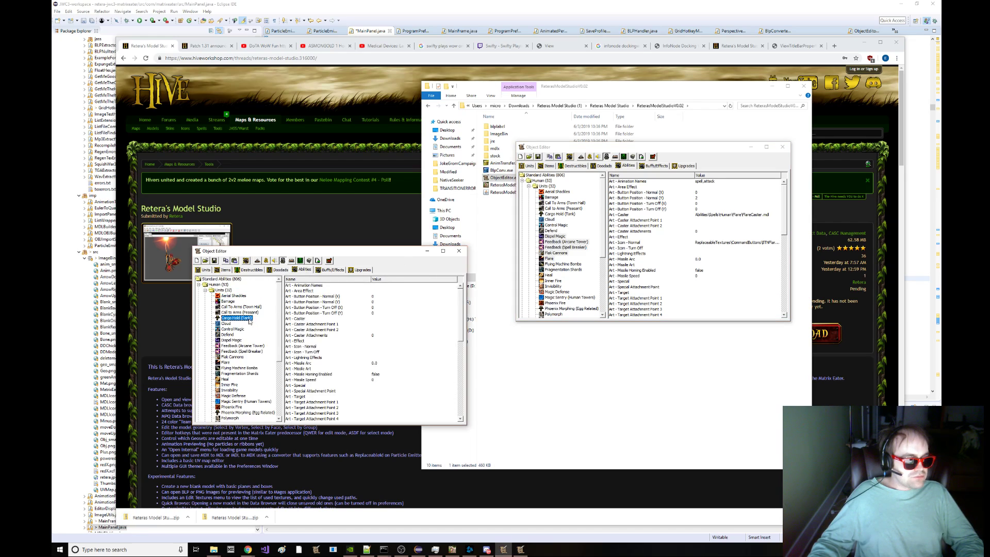
pyautogui.hotkey('ctrl', 'v')
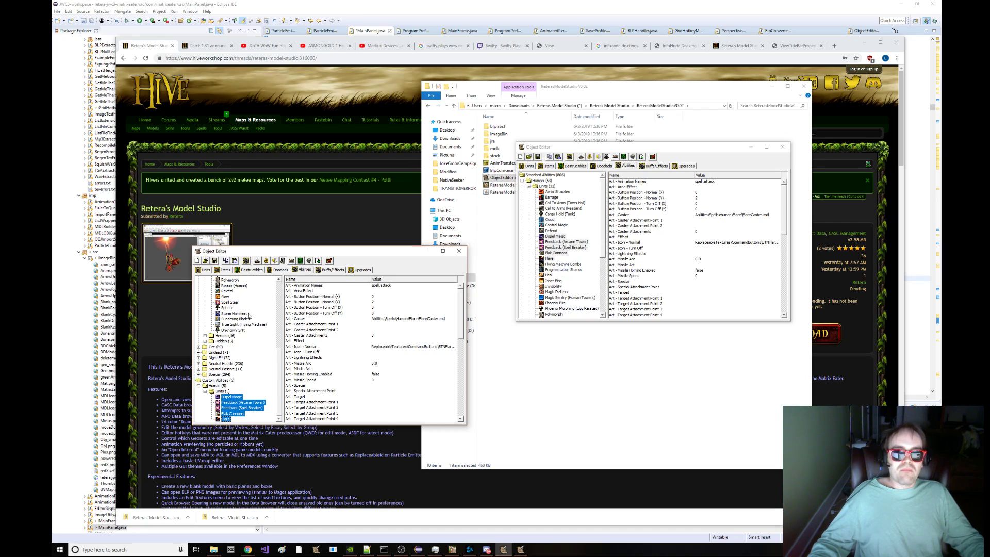
pyautogui.click(487, 219)
pyautogui.click(511, 185)
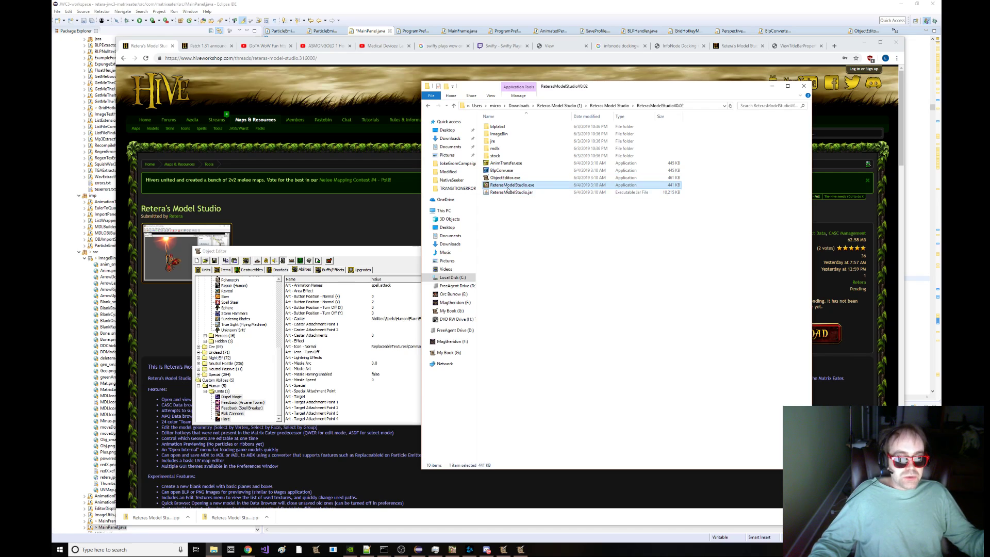
# - Launch Retera's Model Studio and preview the Gryphon Rider, Siege Engine and Spell Breaker models
pyautogui.doubleClick(511, 186)
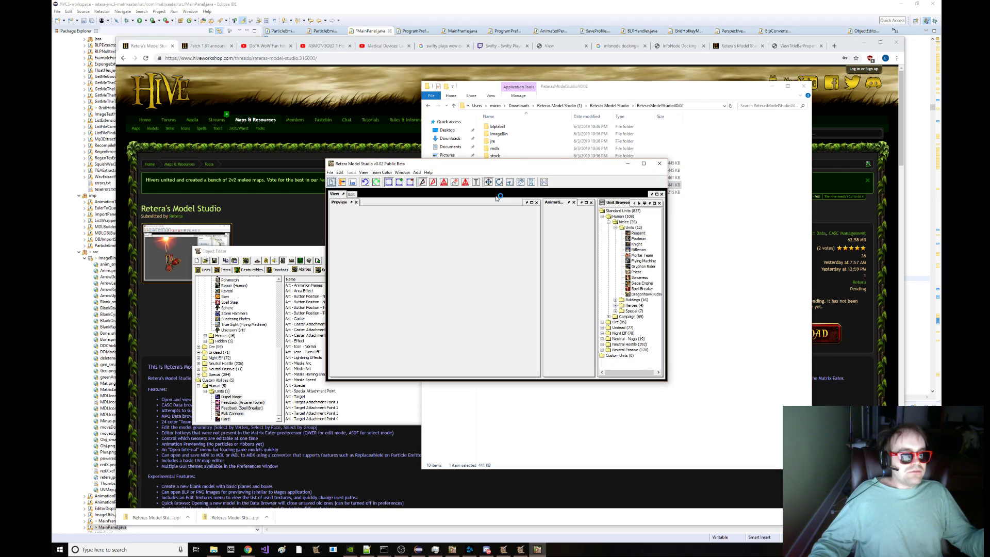
pyautogui.doubleClick(639, 266)
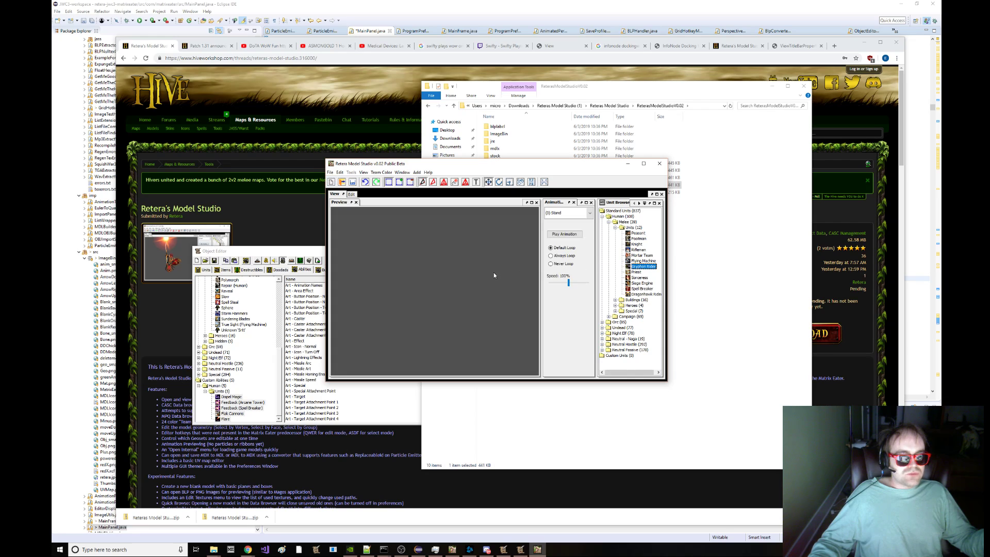
pyautogui.doubleClick(645, 283)
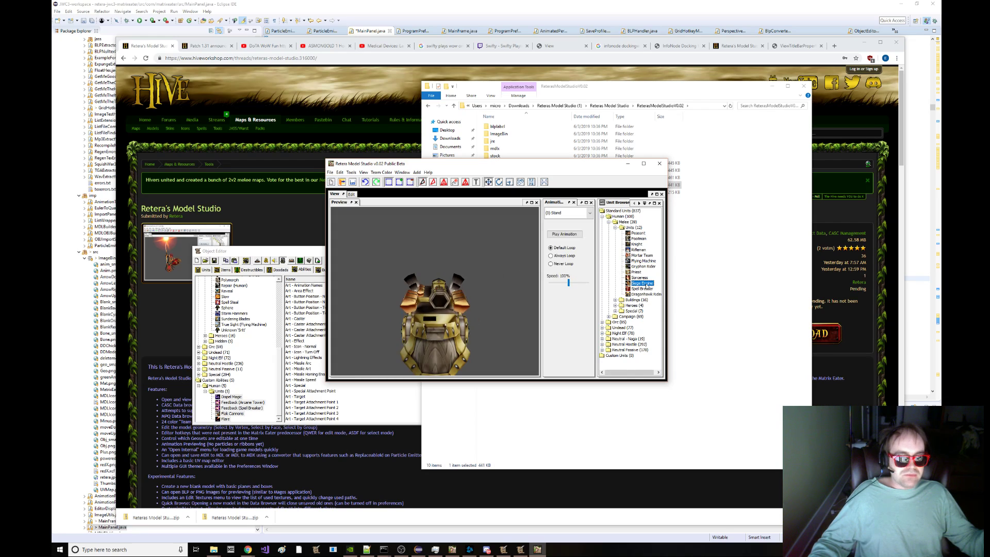
pyautogui.doubleClick(642, 289)
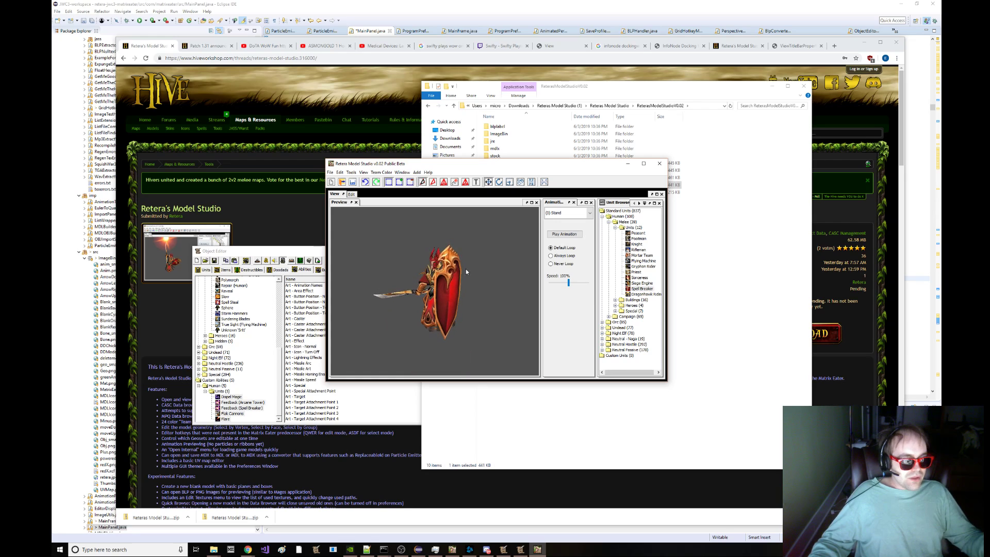
# - Play the Spell Breaker's Spell animation and open the model for editing
pyautogui.click(568, 212)
pyautogui.click(565, 243)
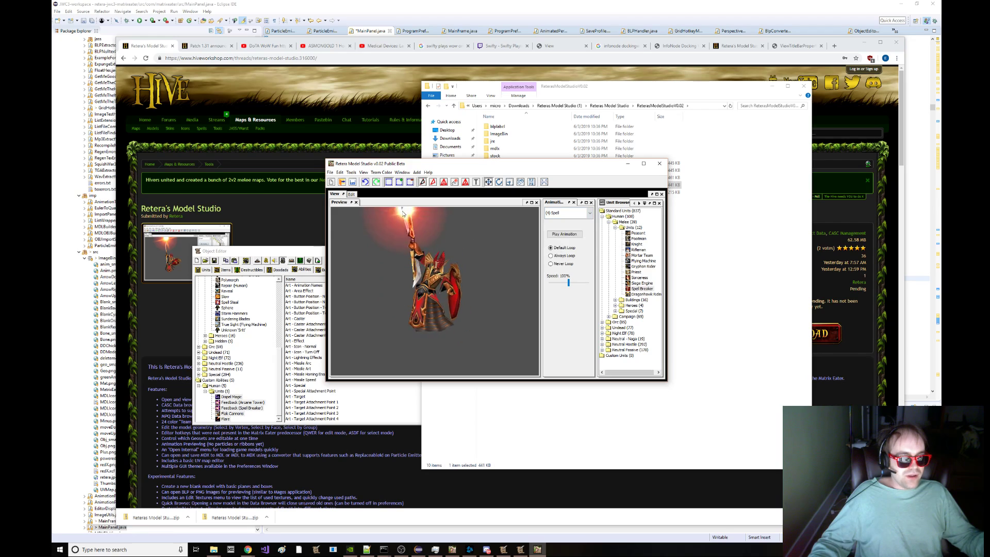
pyautogui.click(347, 194)
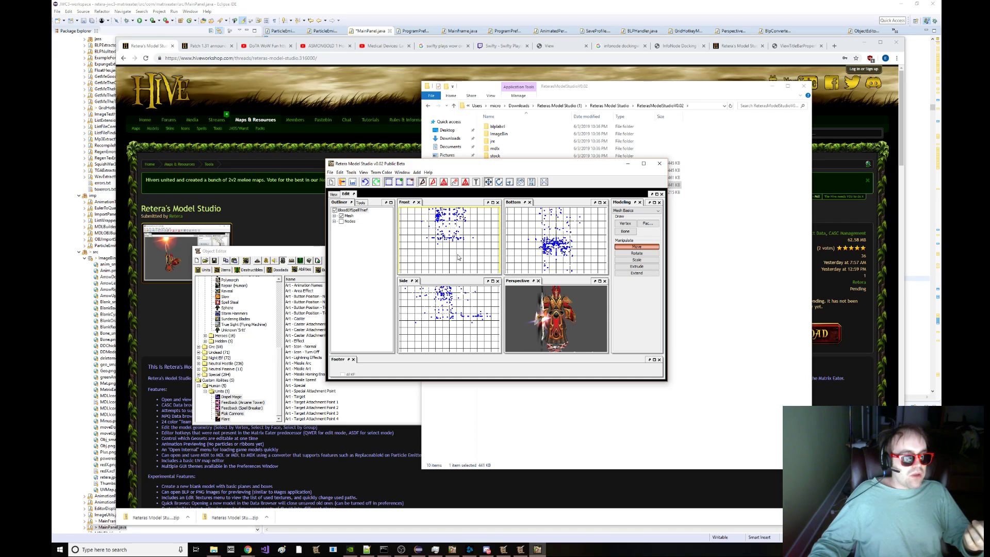
# - Set the viewport background colour to dark grey in Preferences
pyautogui.click(402, 173)
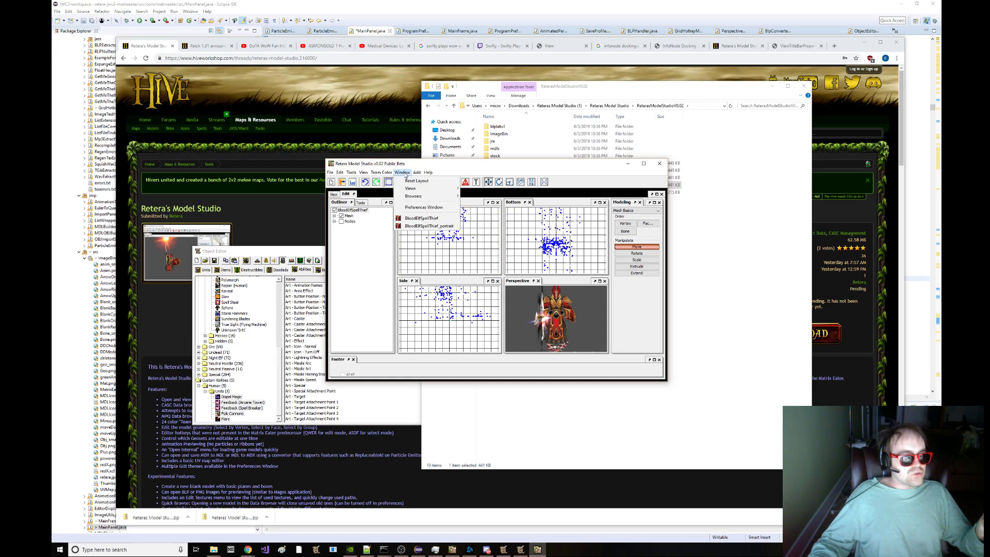
pyautogui.click(413, 212)
pyautogui.click(470, 206)
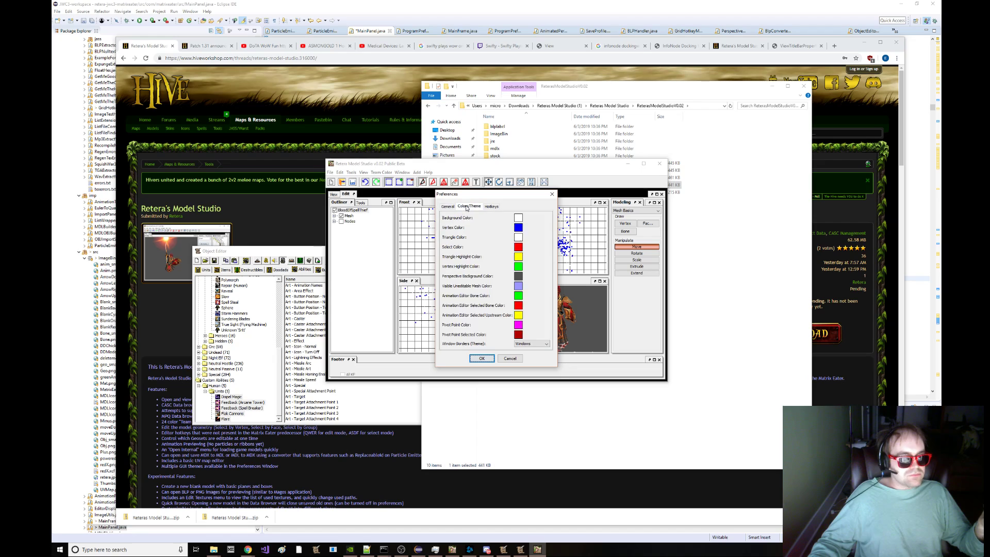
pyautogui.moveTo(496, 196); pyautogui.dragTo(569, 198)
pyautogui.click(592, 221)
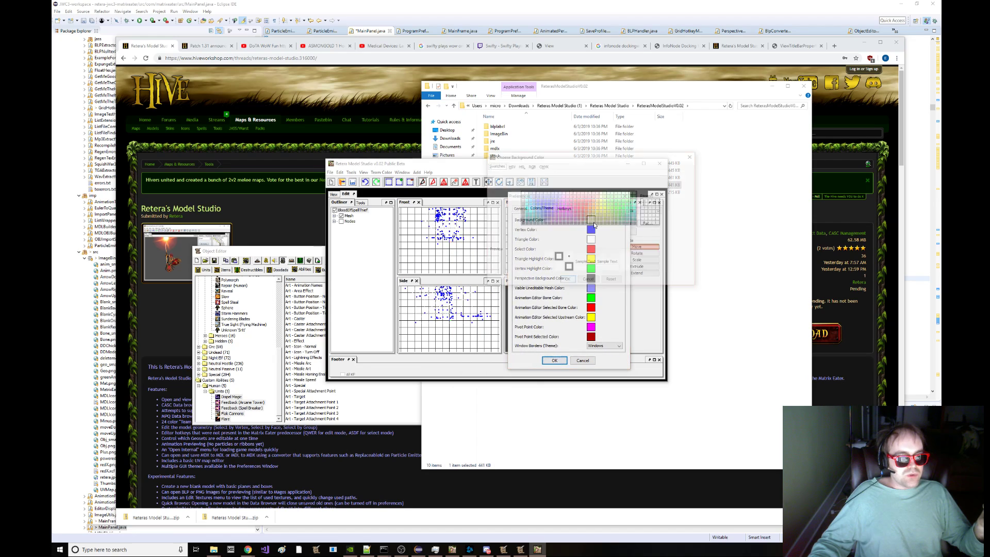
pyautogui.click(523, 221)
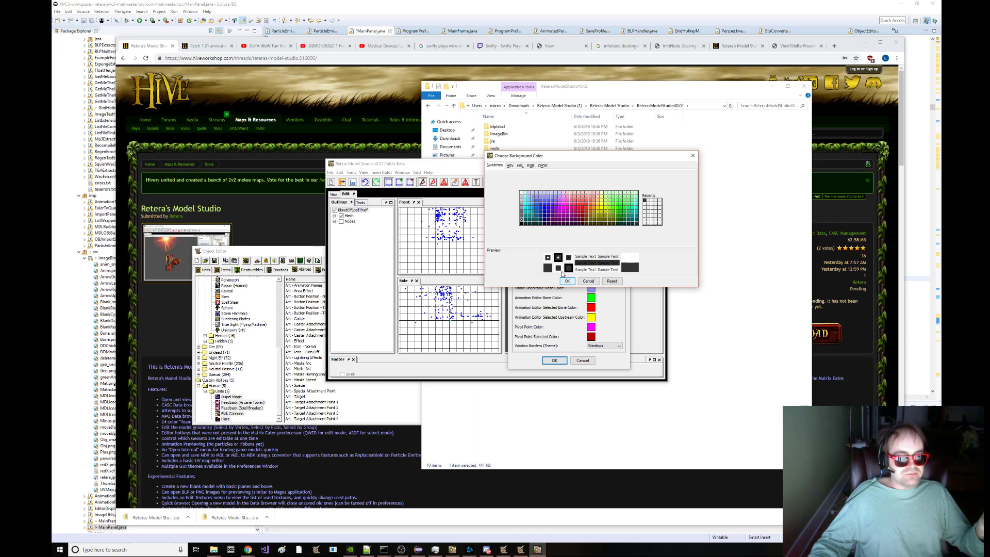
pyautogui.click(567, 281)
pyautogui.click(554, 361)
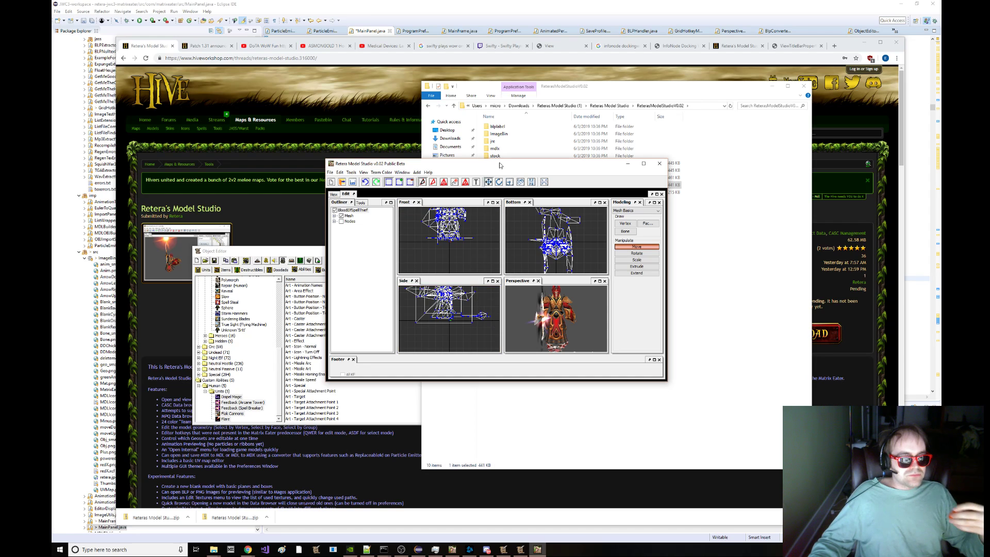
# - Maximize the window, toggle animation mode, and return to the View layout
pyautogui.press('super+Up')
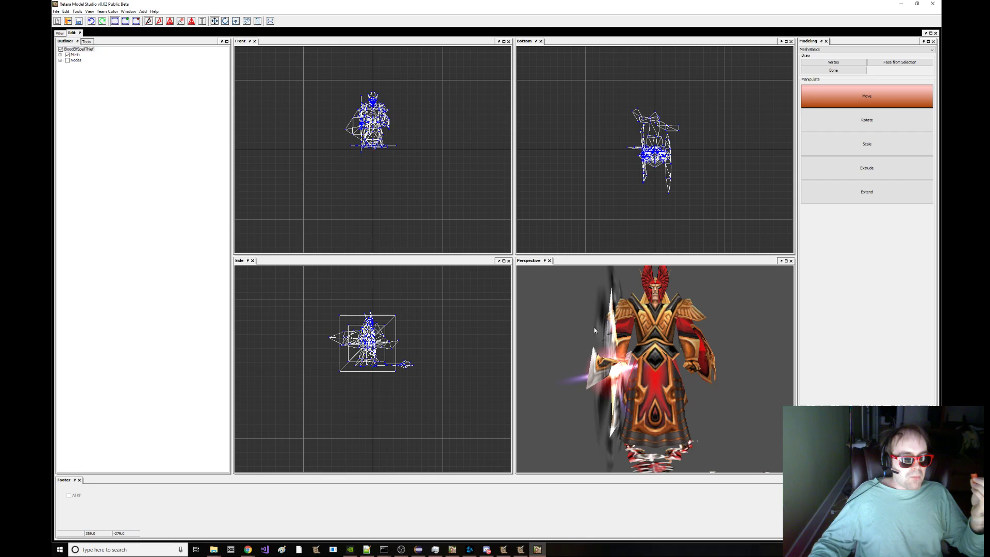
pyautogui.click(190, 24)
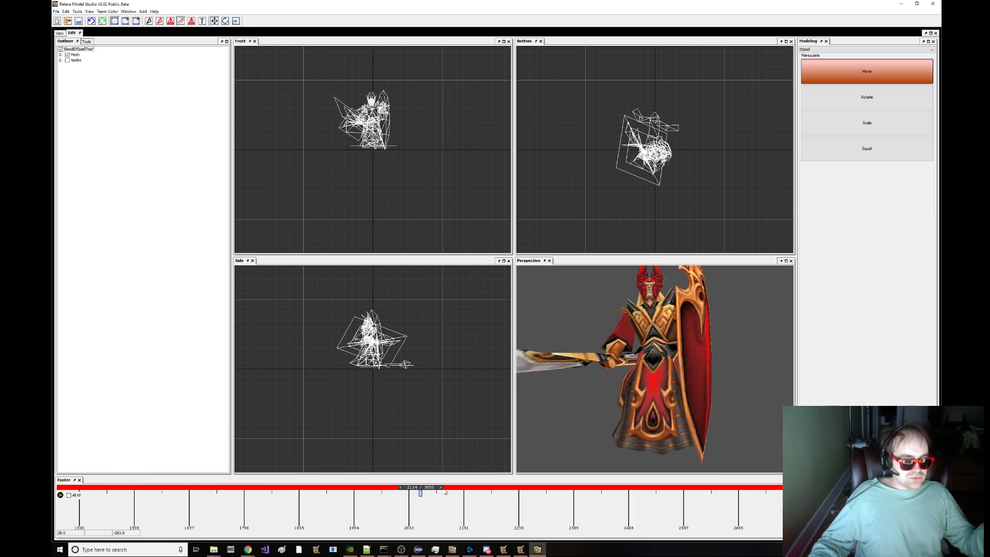
pyautogui.click(61, 33)
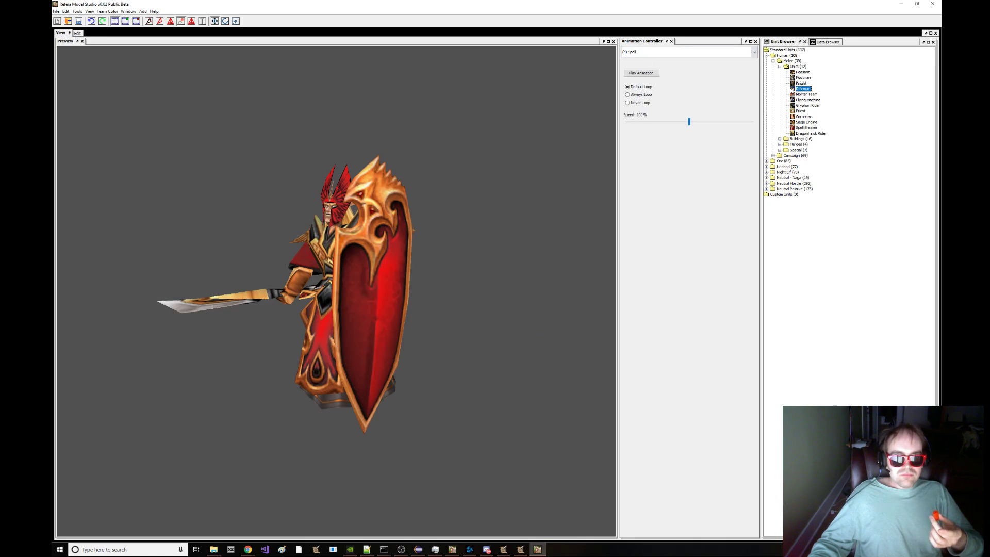
# - Preview the Flying Machine, then expand war3.w3mod > replaceabletextures > commandbuttons in the Data Browser
pyautogui.press('Down')
pyautogui.press('Down')
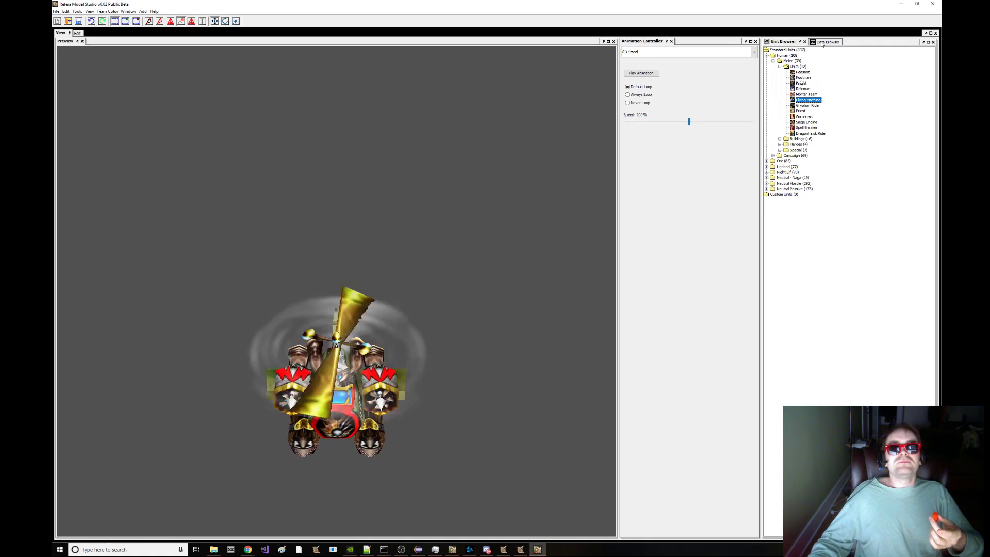
pyautogui.click(828, 42)
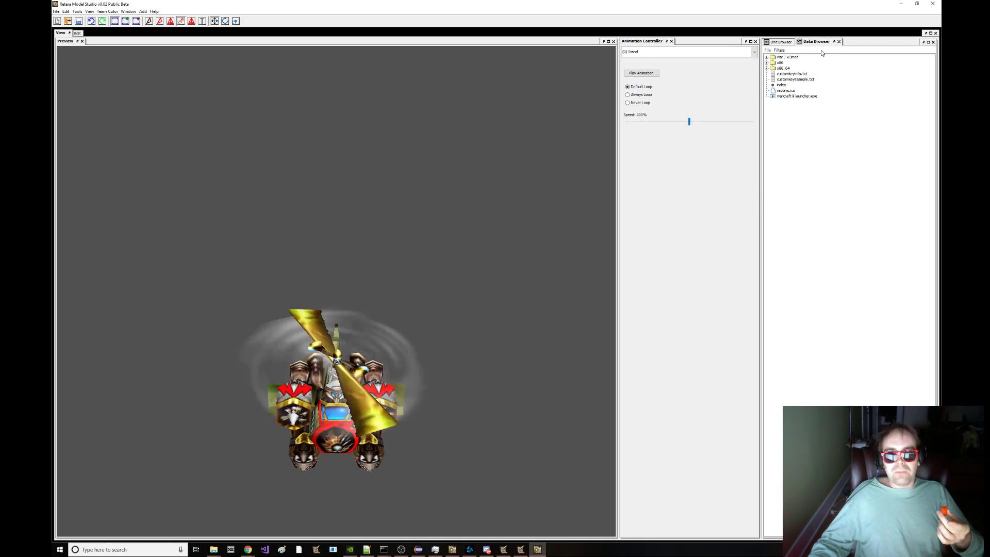
pyautogui.click(768, 57)
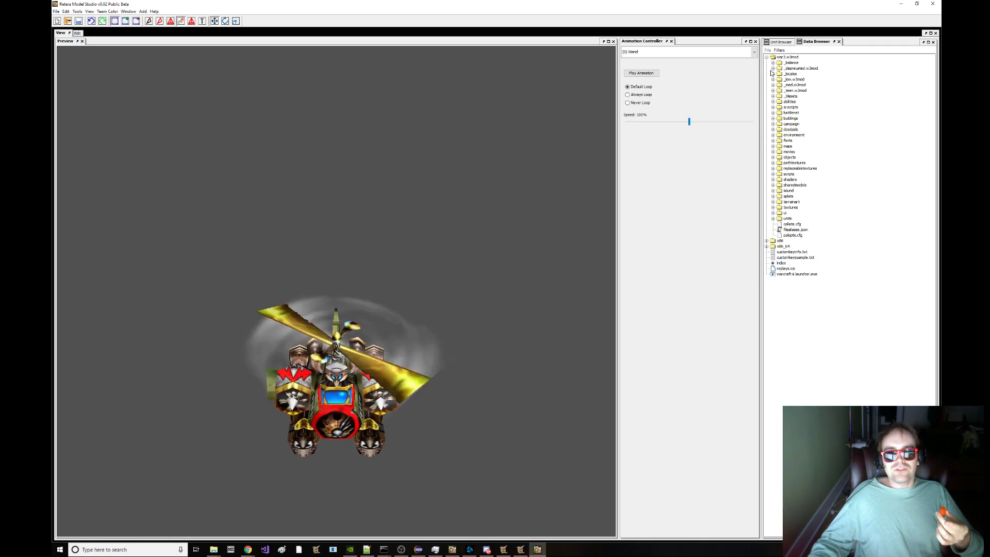
pyautogui.click(773, 169)
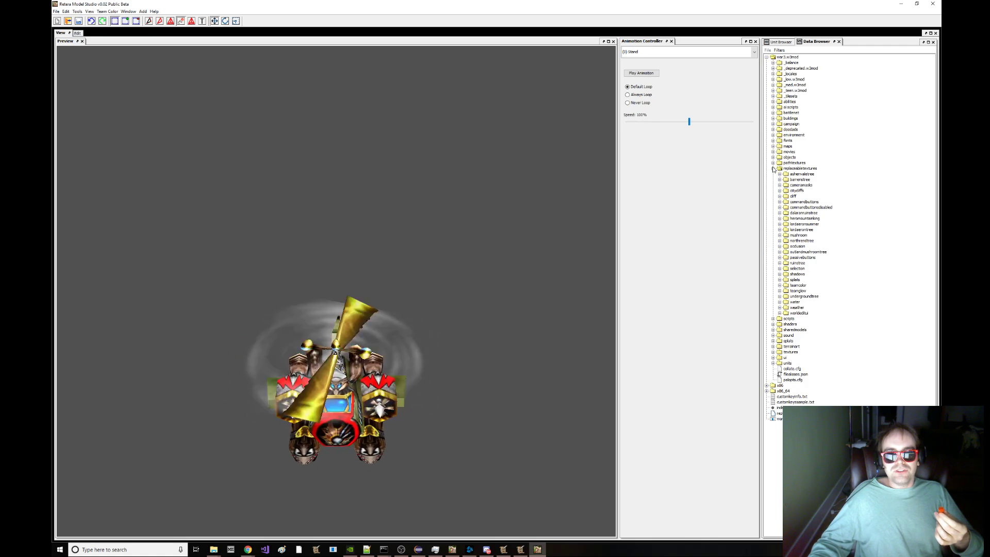
pyautogui.click(780, 202)
# - Scroll through the commandbuttons icons and show a button icon in the preview
pyautogui.scroll(-20, 789, 186)
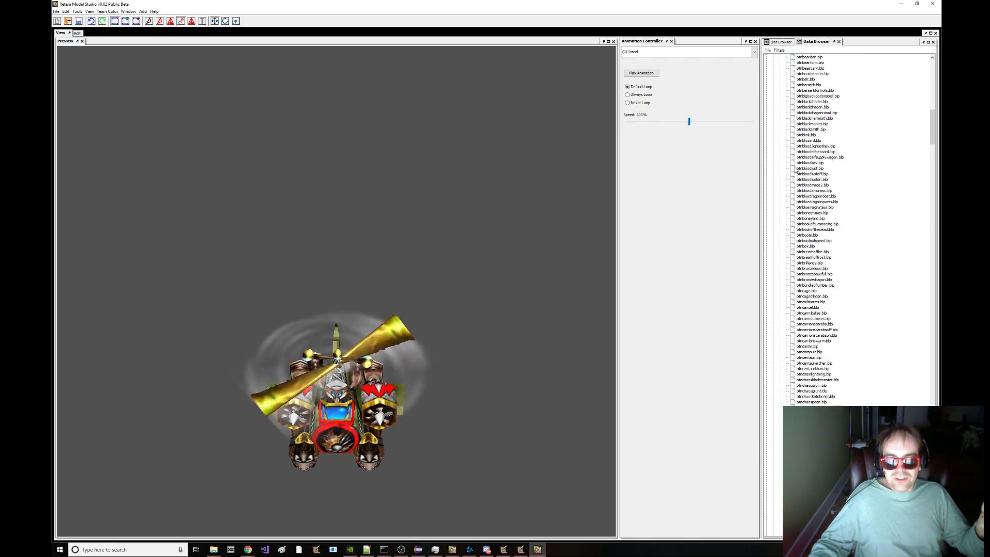
pyautogui.scroll(-20, 796, 170)
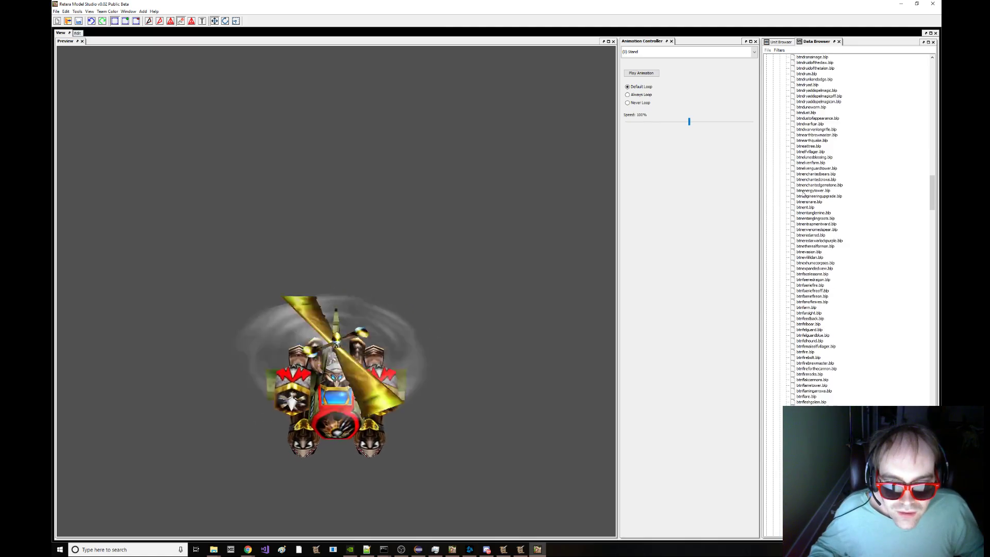
pyautogui.scroll(-20, 804, 196)
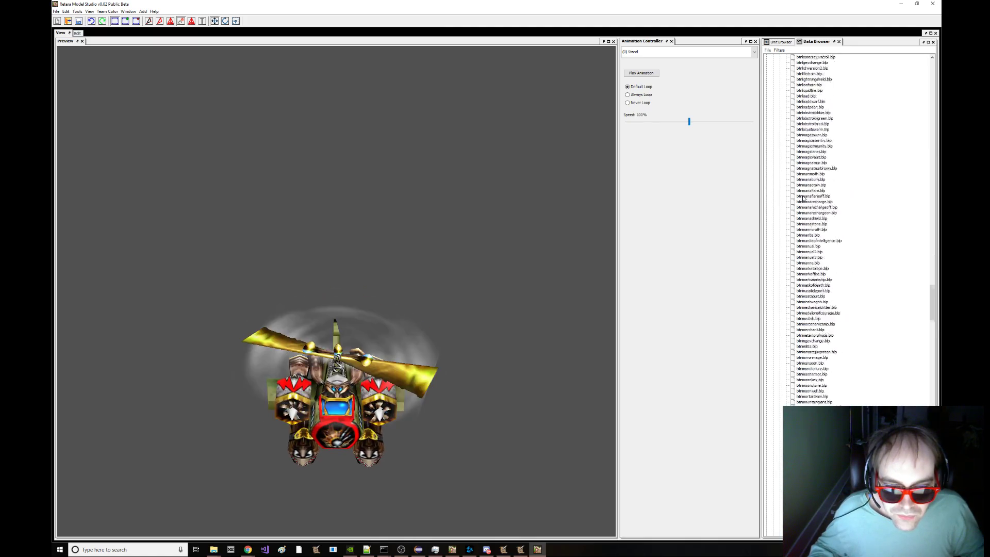
pyautogui.scroll(-20, 804, 199)
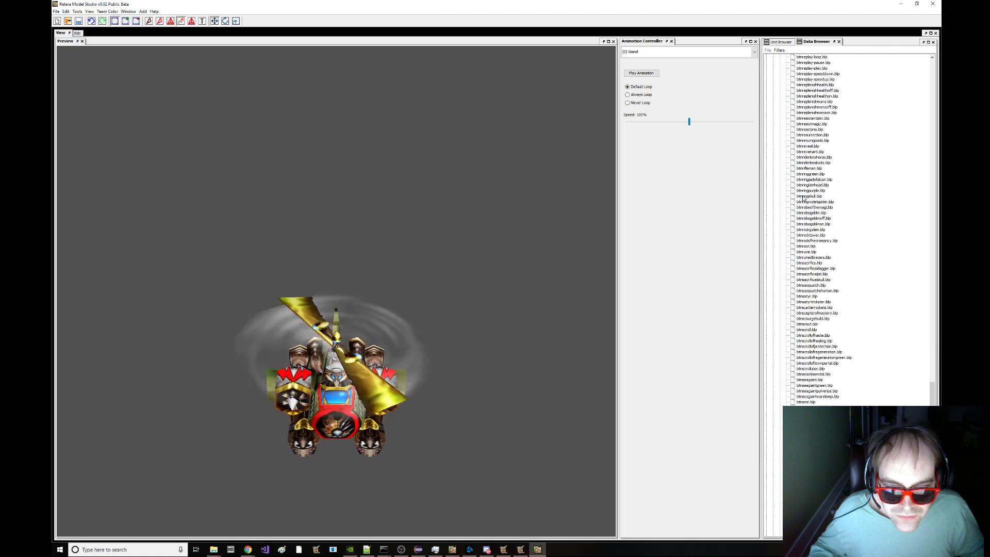
pyautogui.scroll(-20, 804, 199)
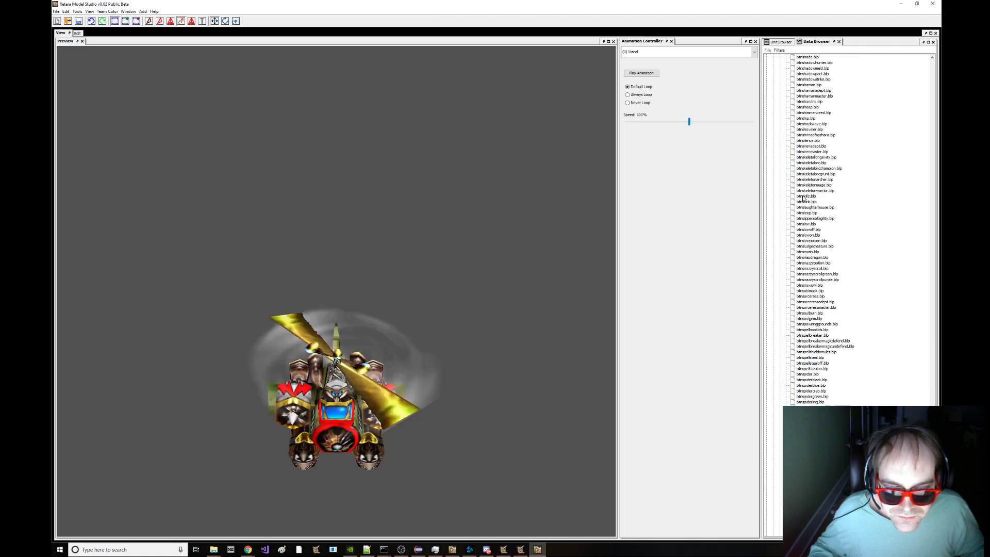
pyautogui.scroll(-5, 805, 201)
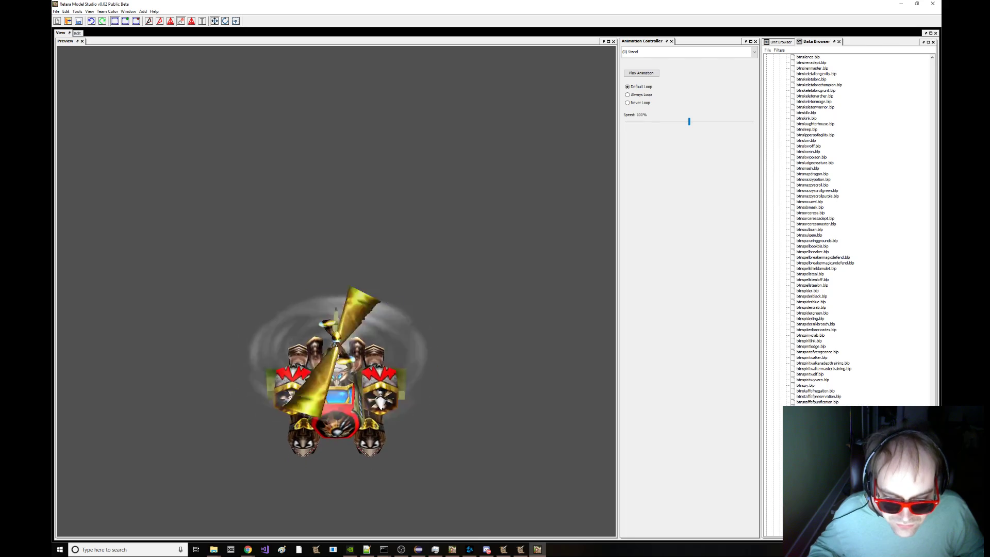
pyautogui.scroll(-7, 826, 227)
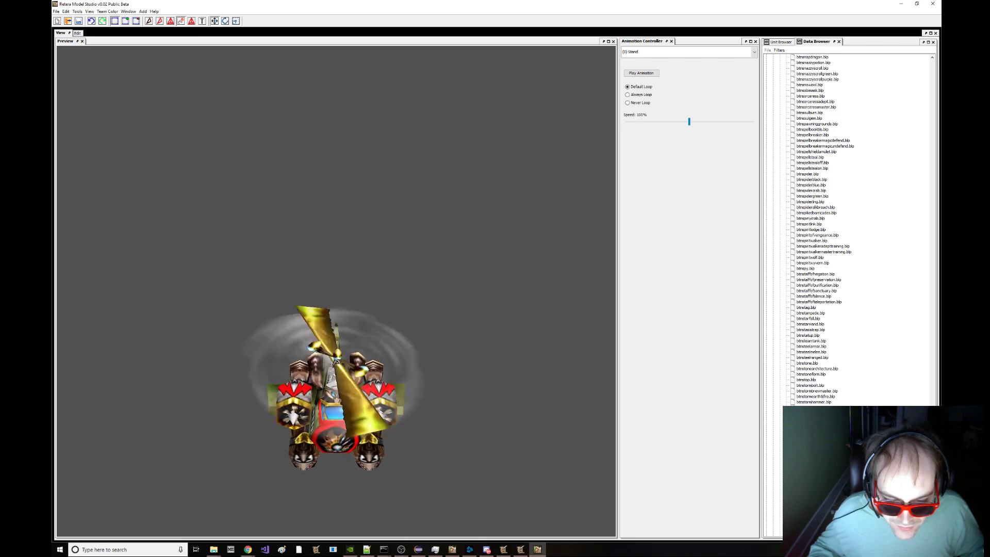
pyautogui.hotkey('ctrl', 'n')
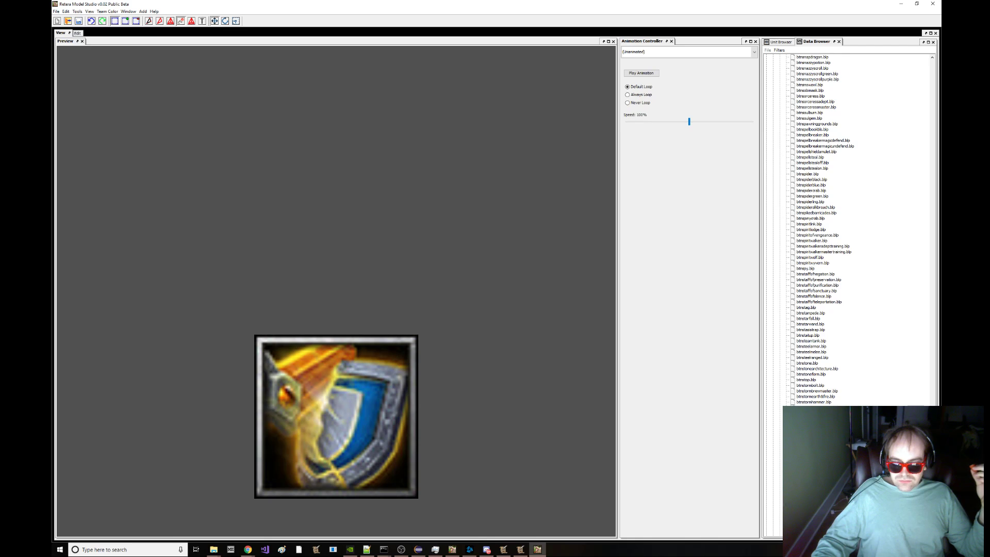
# - Select btnsunderingblades.blp and inspect the green skull-and-dagger icon file
pyautogui.scroll(-4, 846, 232)
pyautogui.click(817, 377)
pyautogui.scroll(20, 826, 232)
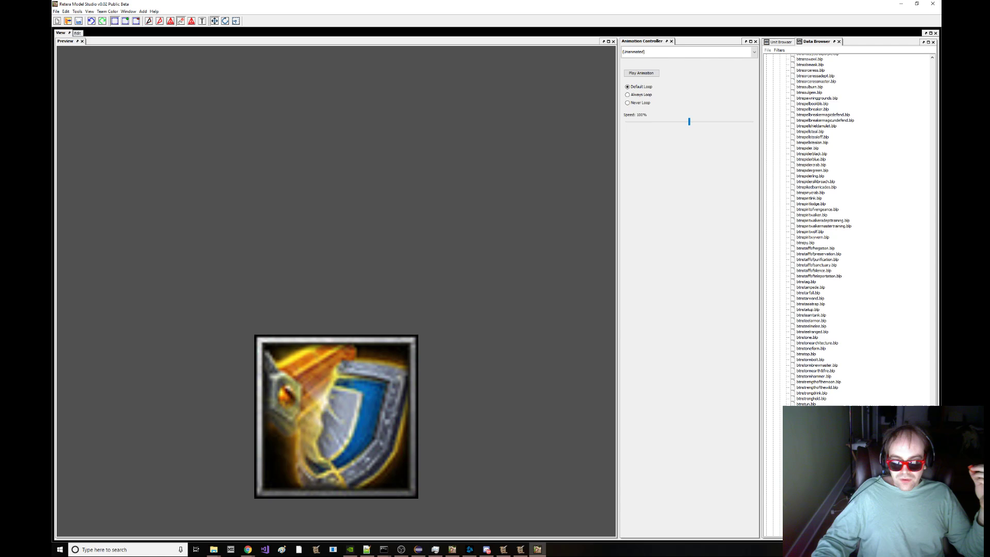
pyautogui.scroll(20, 935, 392)
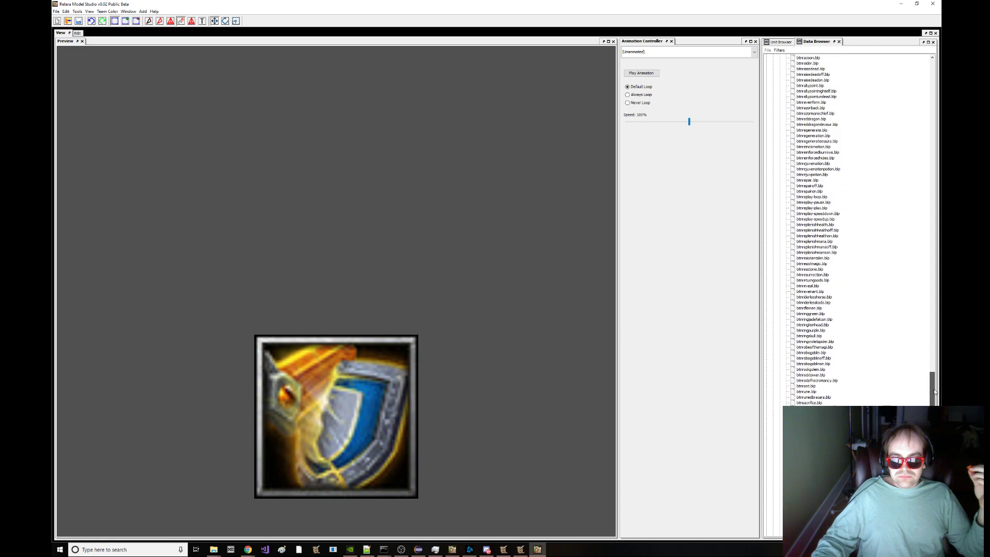
pyautogui.moveTo(934, 392); pyautogui.dragTo(937, 396)
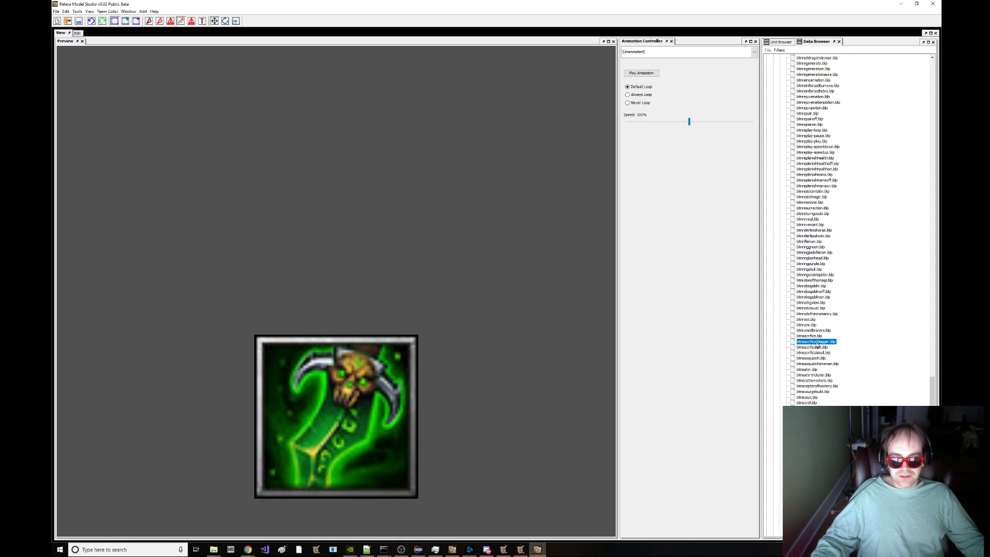
pyautogui.rightClick(818, 344)
pyautogui.moveTo(932, 395); pyautogui.dragTo(931, 78)
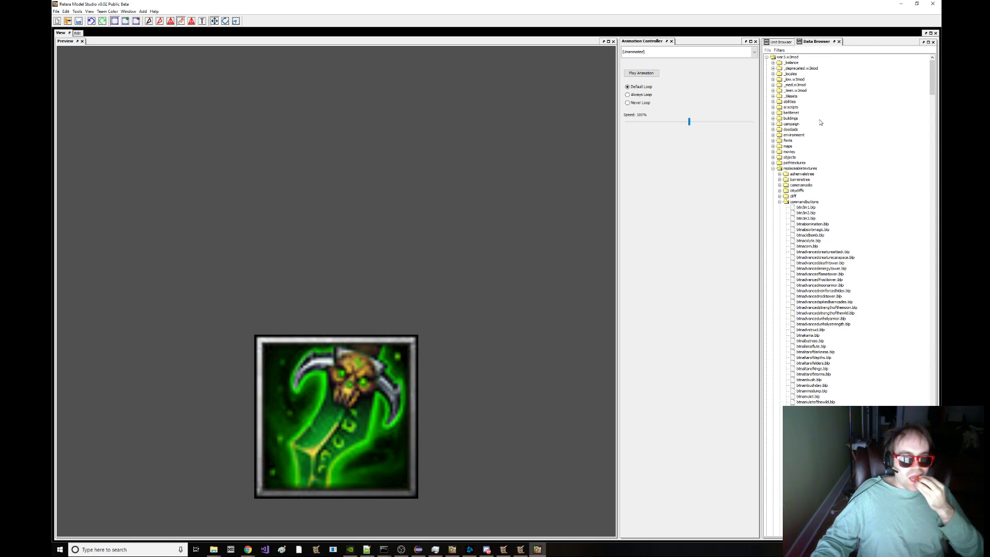
# - Expand abilities > spells > human > sunderingblades and preview sunderingblades.mdx
pyautogui.click(773, 101)
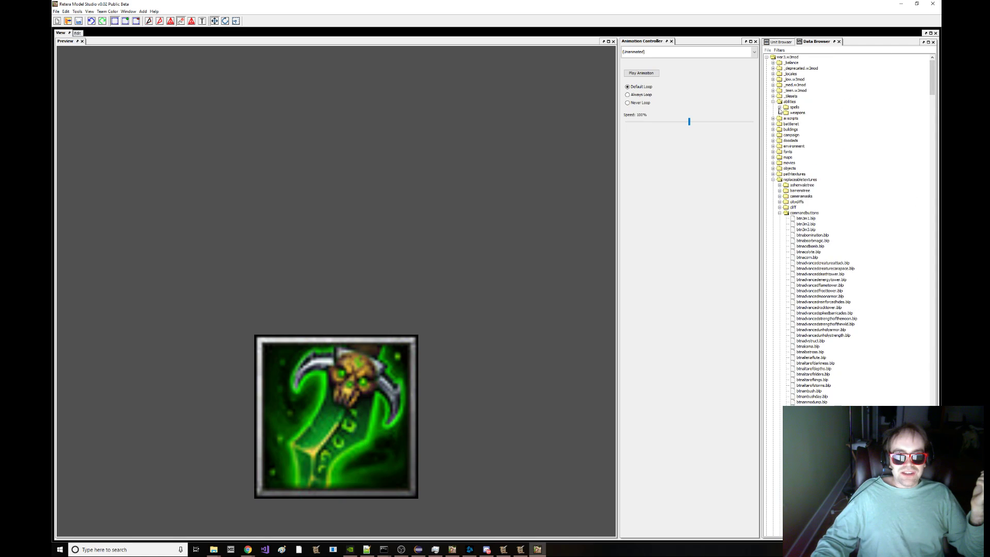
pyautogui.click(779, 107)
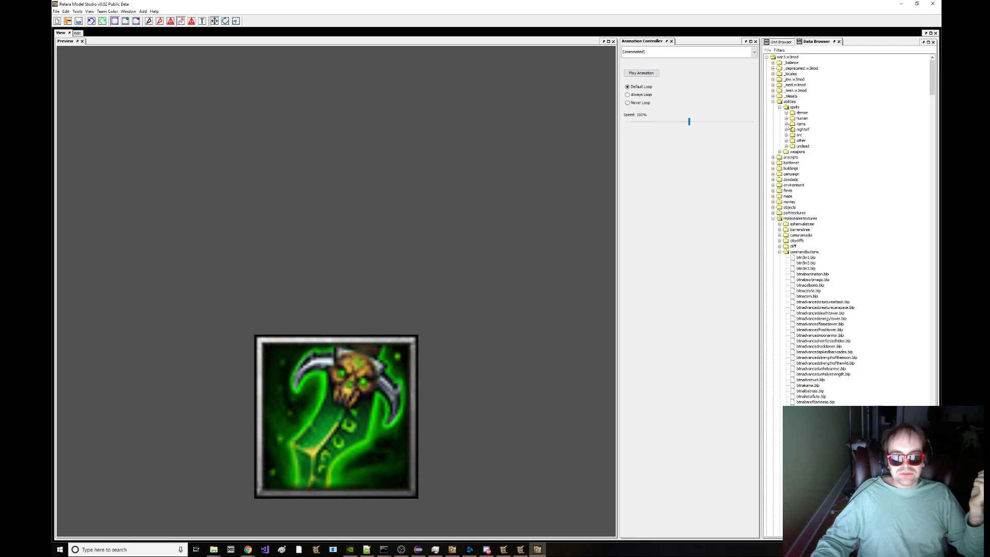
pyautogui.click(787, 118)
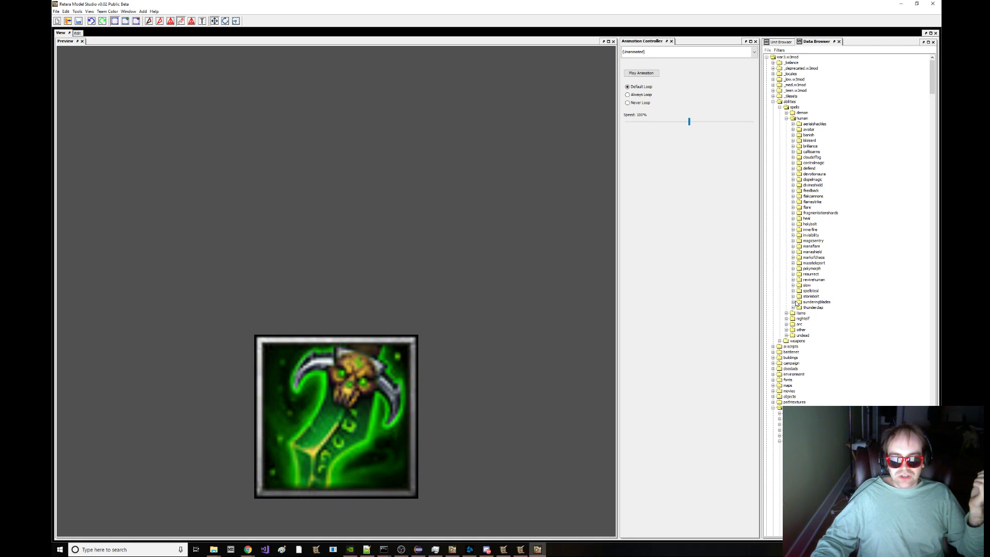
pyautogui.click(794, 302)
pyautogui.doubleClick(809, 302)
pyautogui.doubleClick(811, 297)
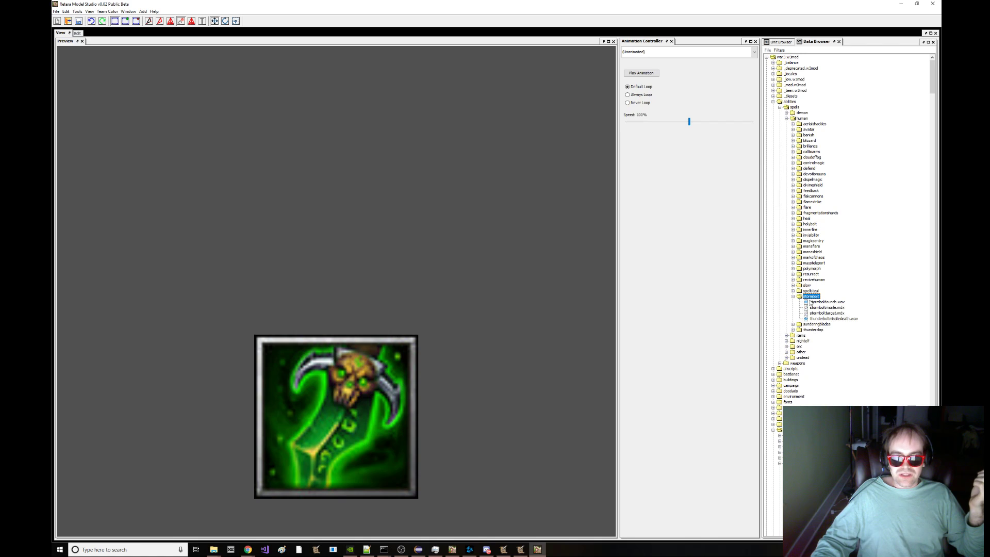
pyautogui.doubleClick(818, 324)
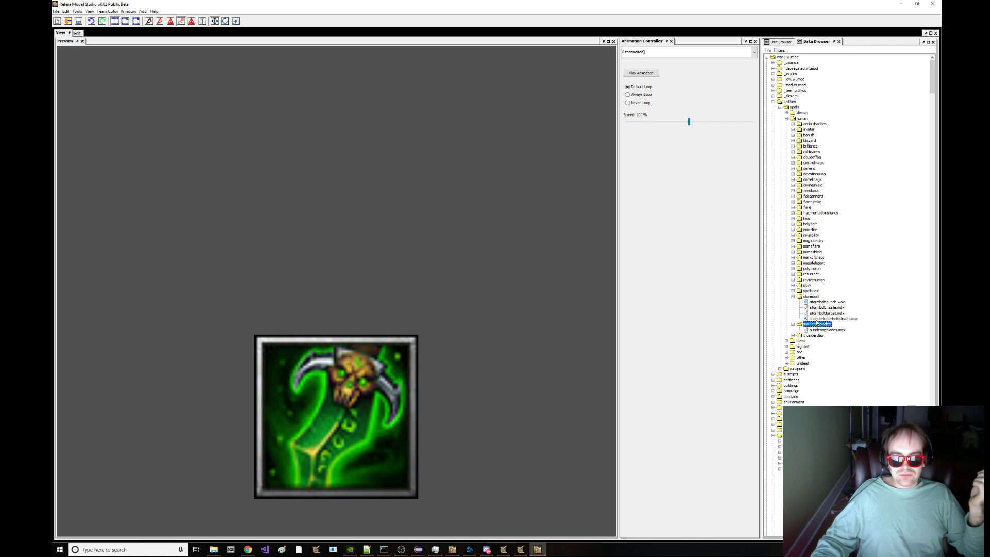
pyautogui.click(792, 297)
pyautogui.click(828, 308)
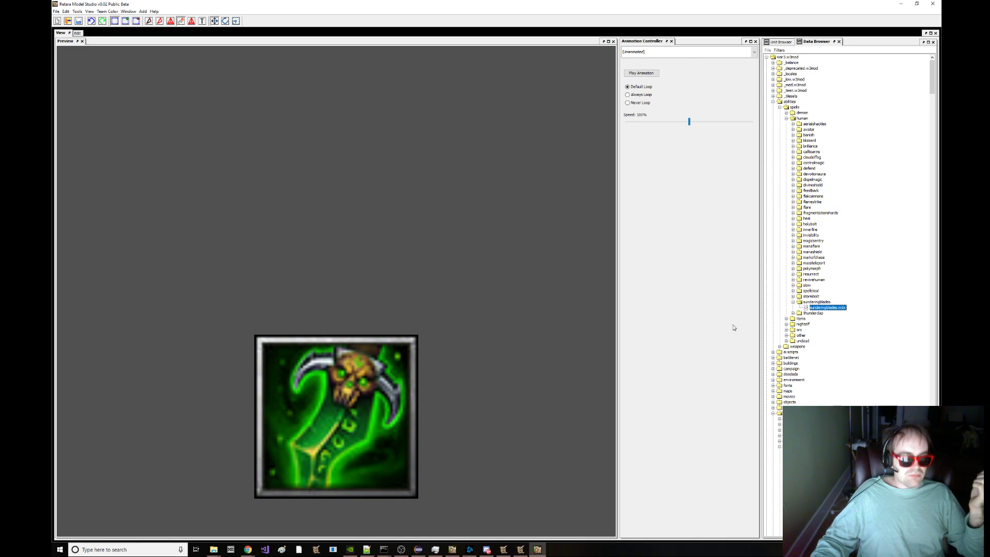